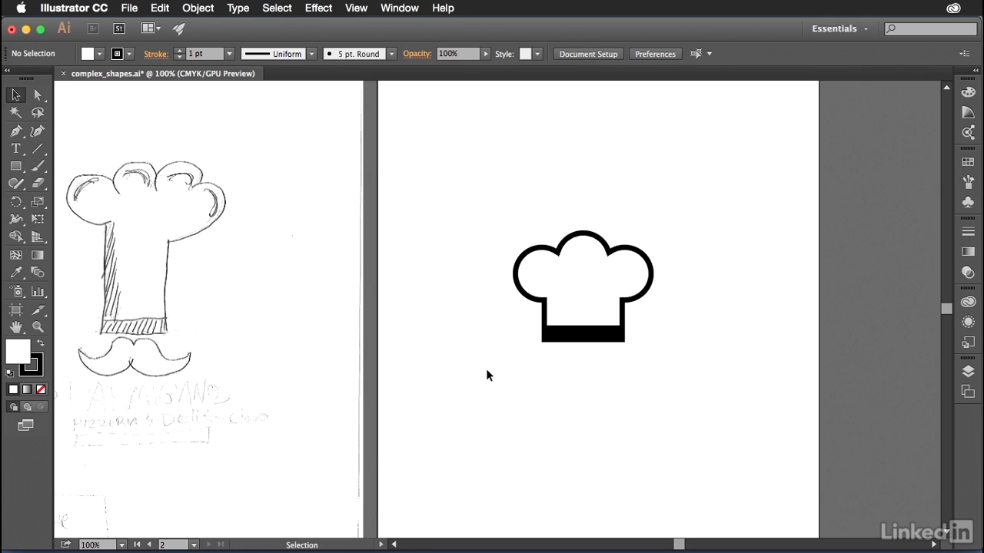
- Adjust the Pencil tool's fidelity and sketch a long wavy test path below the chef hat
{"action": "key", "text": "n"}
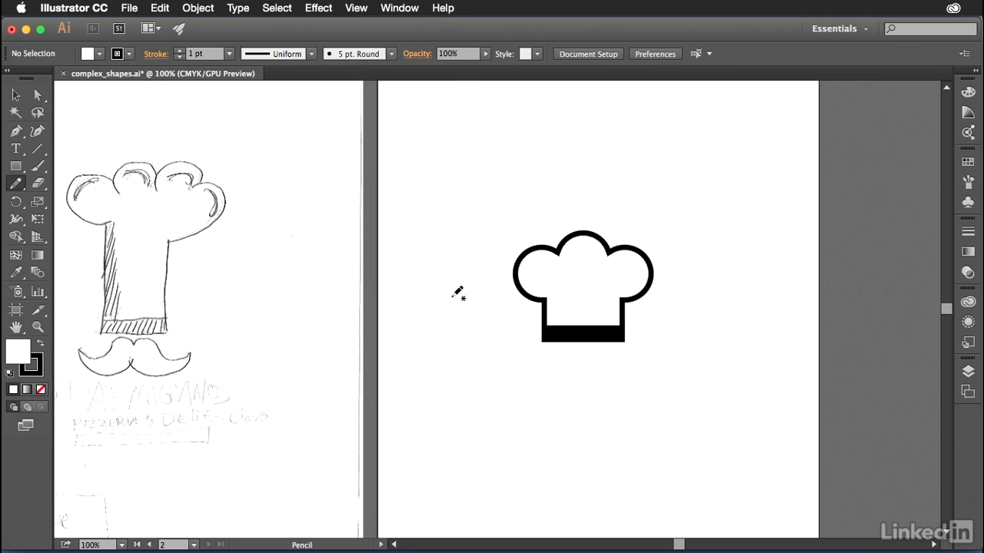
{"action": "double_click", "coordinate": [14, 184]}
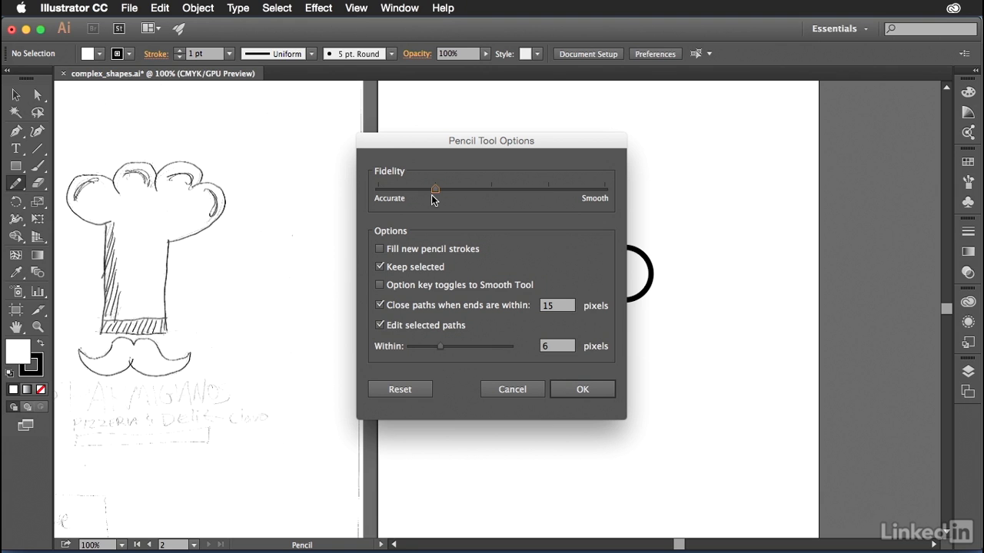
{"action": "left_click_drag", "start_coordinate": [434, 189], "coordinate": [593, 198]}
{"action": "left_click_drag", "start_coordinate": [606, 190], "coordinate": [435, 191]}
{"action": "left_click", "coordinate": [586, 389]}
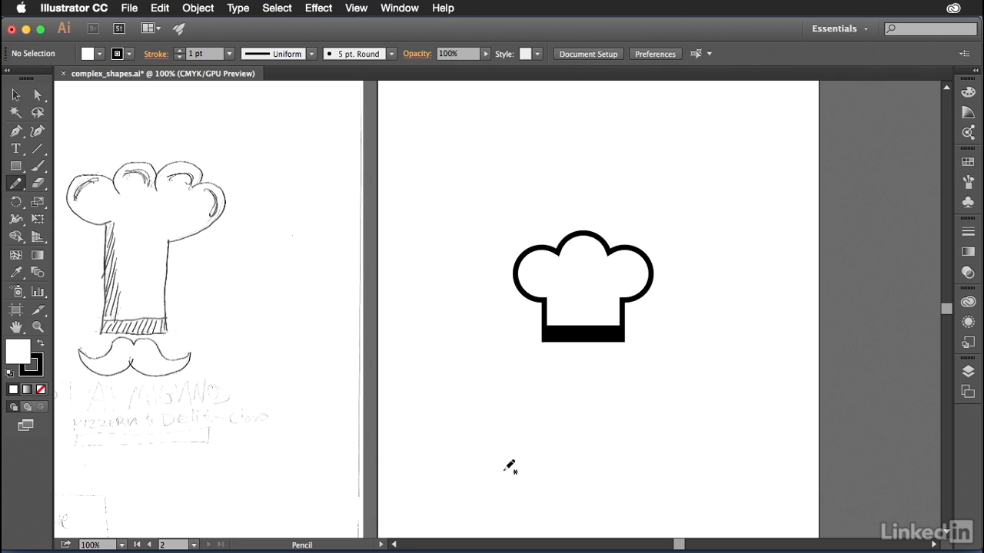
{"action": "mouse_move", "coordinate": [402, 446]}
{"action": "left_mouse_down"}
{"action": "mouse_move", "coordinate": [440, 440]}
{"action": "mouse_move", "coordinate": [515, 394]}
{"action": "mouse_move", "coordinate": [536, 446]}
{"action": "mouse_move", "coordinate": [622, 385]}
{"action": "mouse_move", "coordinate": [651, 435]}
{"action": "mouse_move", "coordinate": [689, 431]}
{"action": "mouse_move", "coordinate": [715, 376]}
{"action": "mouse_move", "coordinate": [752, 382]}
{"action": "mouse_move", "coordinate": [758, 425]}
{"action": "mouse_move", "coordinate": [835, 387]}
{"action": "mouse_move", "coordinate": [871, 427]}
{"action": "mouse_move", "coordinate": [916, 432]}
{"action": "left_mouse_up"}
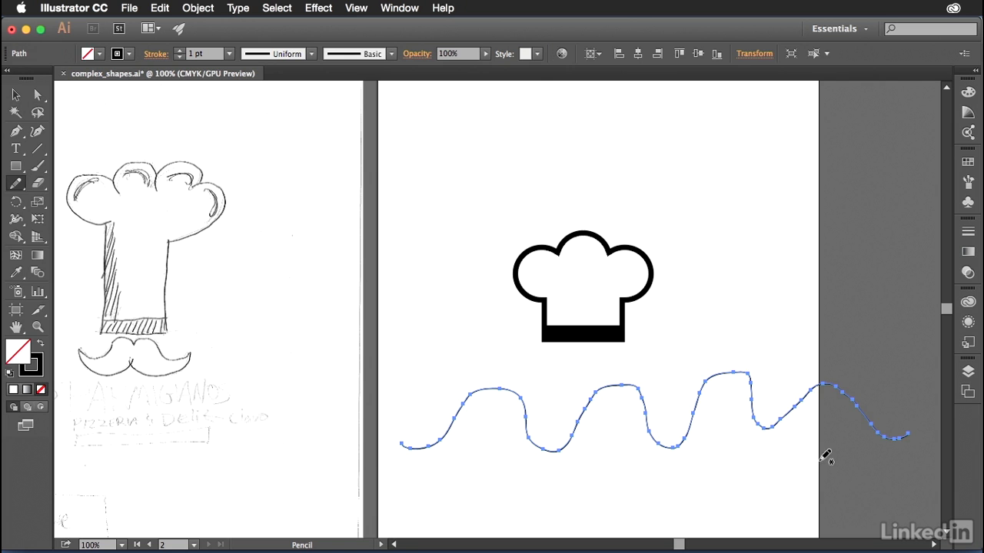
- Set the Pencil tool's fidelity to the full Smooth end of its range
{"action": "left_click_drag", "start_coordinate": [784, 454], "coordinate": [765, 338]}
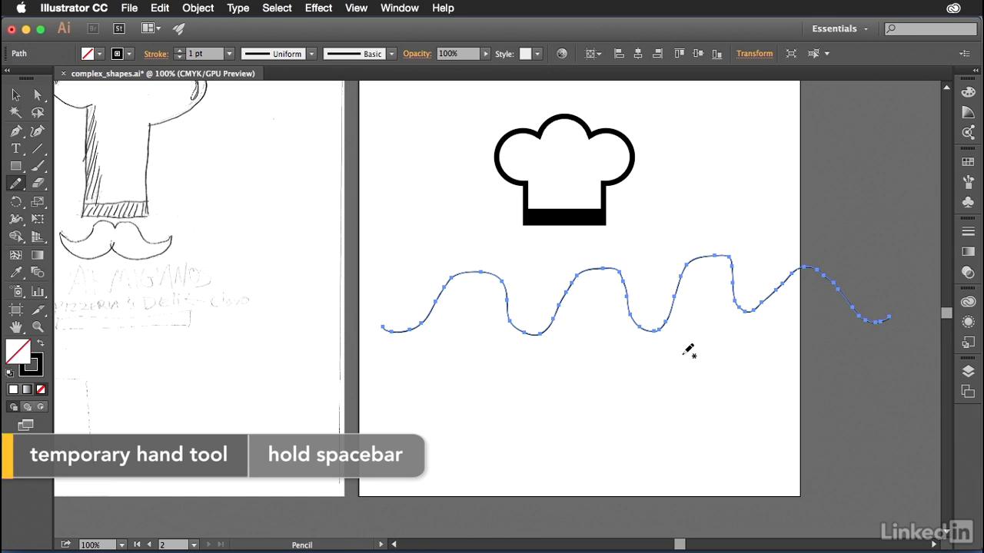
{"action": "double_click", "coordinate": [15, 184]}
{"action": "left_click_drag", "start_coordinate": [378, 189], "coordinate": [604, 189]}
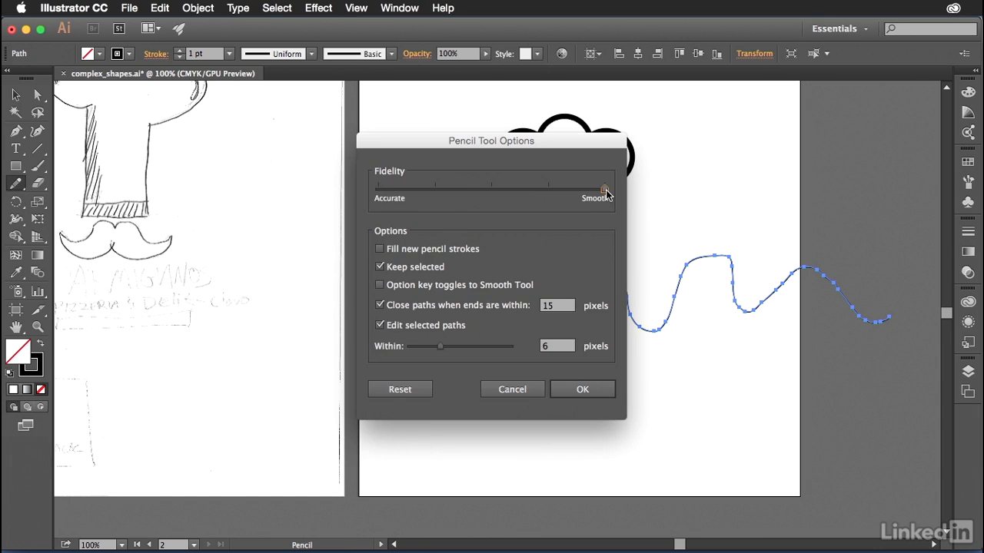
{"action": "left_click", "coordinate": [582, 389]}
- Sketch a second wavy path below the first one and delete both test paths
{"action": "mouse_move", "coordinate": [372, 403]}
{"action": "left_mouse_down"}
{"action": "mouse_move", "coordinate": [457, 373]}
{"action": "mouse_move", "coordinate": [528, 420]}
{"action": "mouse_move", "coordinate": [565, 394]}
{"action": "mouse_move", "coordinate": [633, 385]}
{"action": "mouse_move", "coordinate": [679, 407]}
{"action": "mouse_move", "coordinate": [748, 354]}
{"action": "mouse_move", "coordinate": [771, 405]}
{"action": "mouse_move", "coordinate": [821, 382]}
{"action": "mouse_move", "coordinate": [881, 387]}
{"action": "left_mouse_up"}
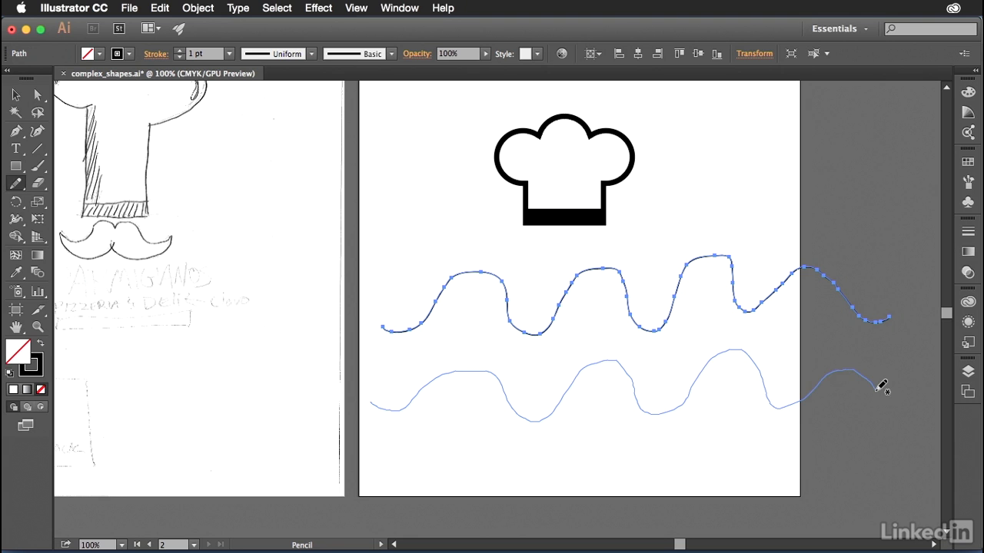
{"action": "left_click_drag", "start_coordinate": [881, 388], "coordinate": [881, 387]}
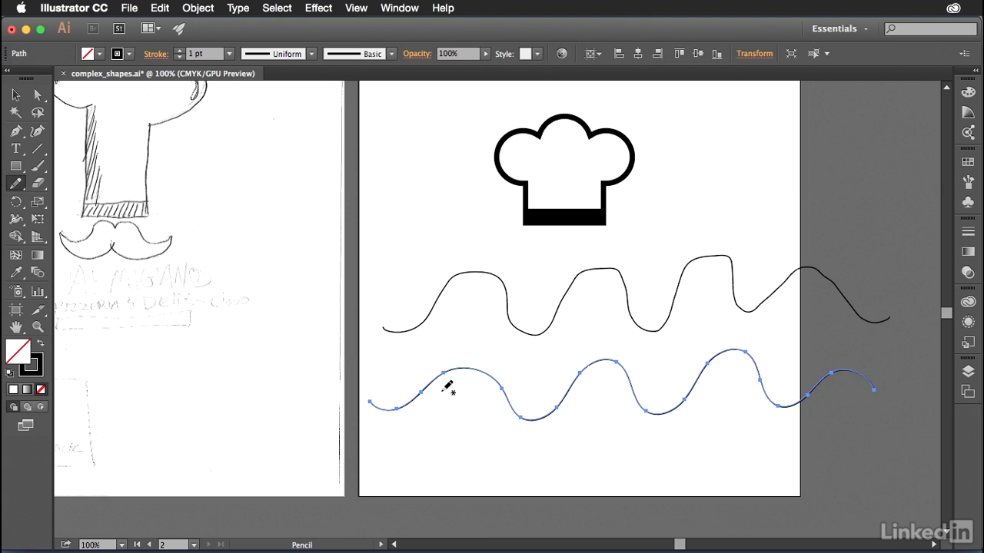
{"action": "left_click", "coordinate": [16, 94]}
{"action": "mouse_move", "coordinate": [437, 250]}
{"action": "left_mouse_down"}
{"action": "mouse_move", "coordinate": [522, 344]}
{"action": "mouse_move", "coordinate": [794, 427]}
{"action": "left_mouse_up"}
{"action": "key", "text": "Delete"}
- Draw a trial closed left moustache half below the hat band with the Pencil tool and delete it
{"action": "key", "text": "space"}
{"action": "left_click_drag", "start_coordinate": [600, 267], "coordinate": [691, 356]}
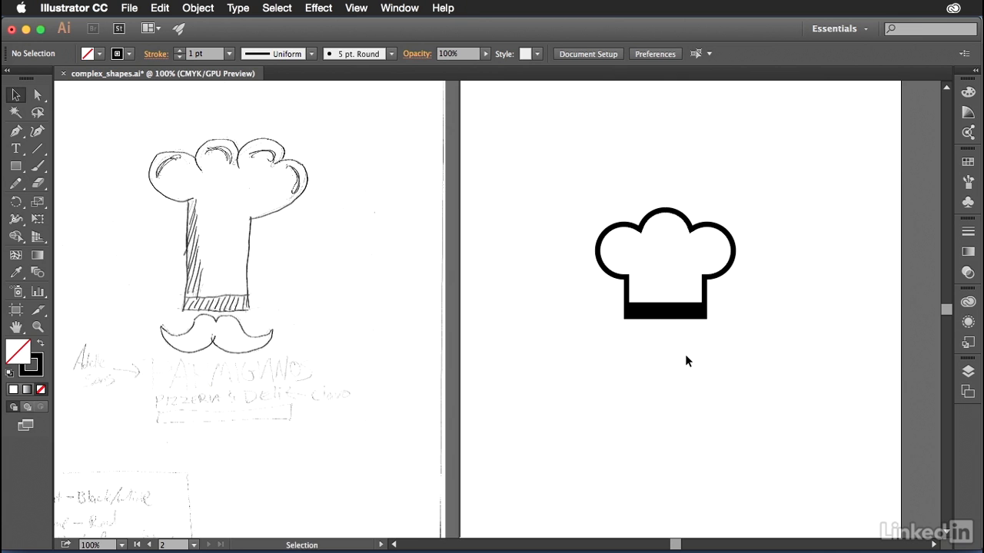
{"action": "key", "text": "super+equal"}
{"action": "key", "text": "super+equal"}
{"action": "key", "text": "super+equal"}
{"action": "key", "text": "space"}
{"action": "left_click_drag", "start_coordinate": [819, 308], "coordinate": [440, 325]}
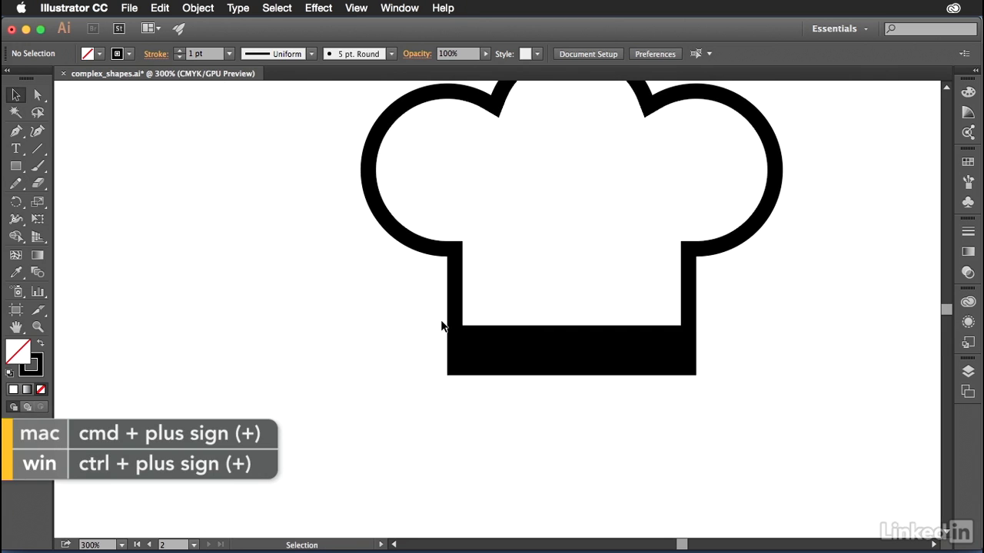
{"action": "key", "text": "space"}
{"action": "left_click_drag", "start_coordinate": [500, 336], "coordinate": [310, 371]}
{"action": "left_click_drag", "start_coordinate": [573, 463], "coordinate": [437, 353]}
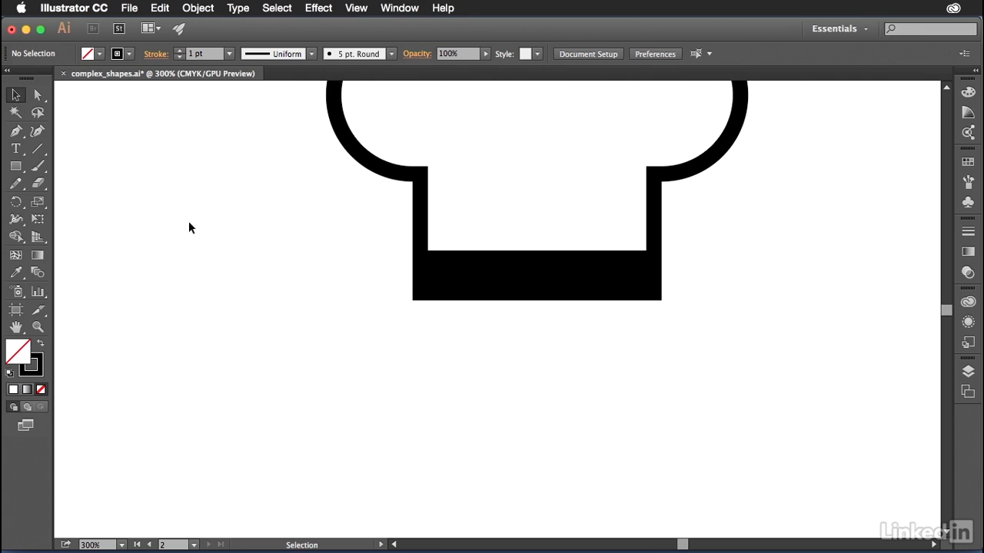
{"action": "left_click", "coordinate": [15, 183]}
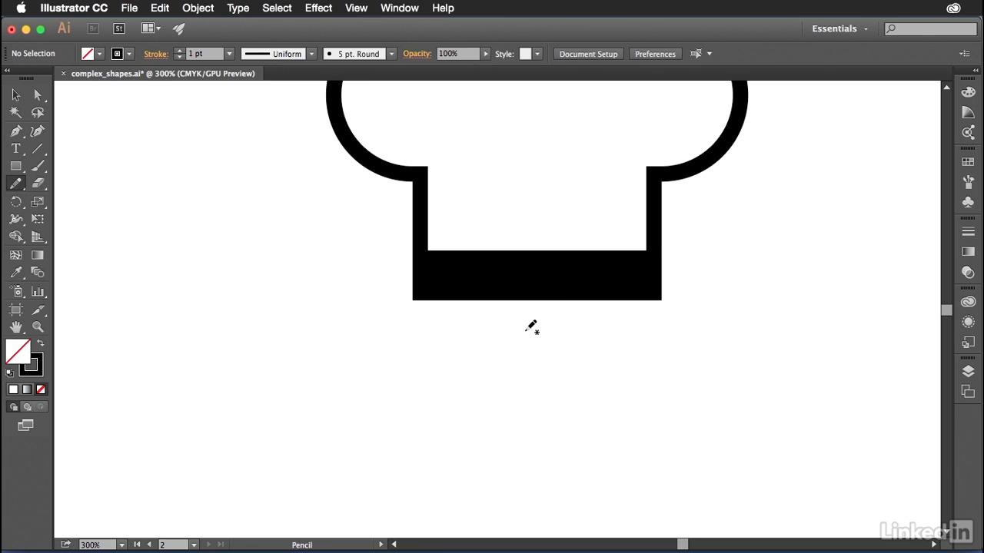
{"action": "mouse_move", "coordinate": [525, 329]}
{"action": "left_mouse_down"}
{"action": "mouse_move", "coordinate": [471, 317]}
{"action": "mouse_move", "coordinate": [421, 355]}
{"action": "mouse_move", "coordinate": [366, 361]}
{"action": "mouse_move", "coordinate": [336, 348]}
{"action": "mouse_move", "coordinate": [313, 311]}
{"action": "mouse_move", "coordinate": [314, 353]}
{"action": "mouse_move", "coordinate": [325, 384]}
{"action": "mouse_move", "coordinate": [371, 422]}
{"action": "mouse_move", "coordinate": [496, 440]}
{"action": "mouse_move", "coordinate": [540, 404]}
{"action": "mouse_move", "coordinate": [534, 330]}
{"action": "left_mouse_up"}
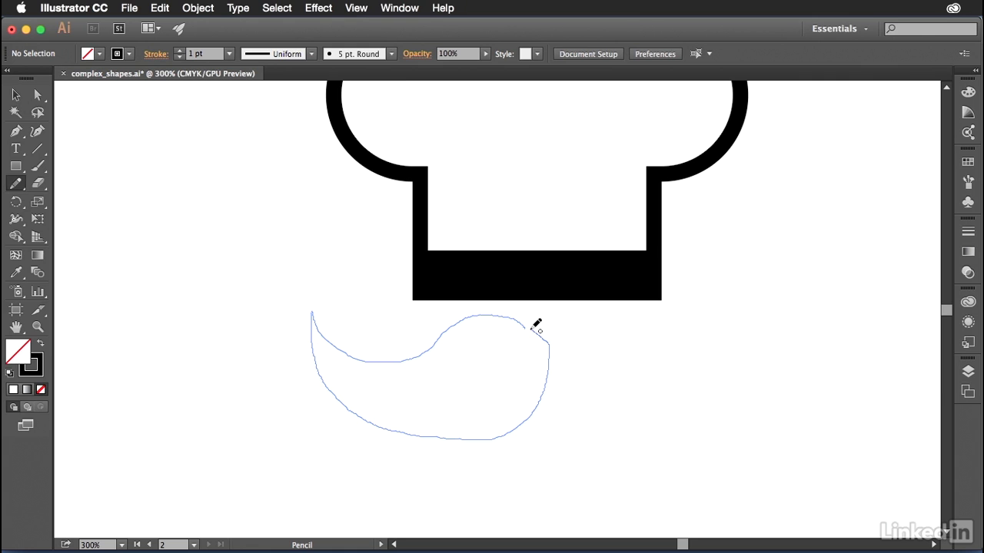
{"action": "left_click_drag", "start_coordinate": [532, 328], "coordinate": [533, 327]}
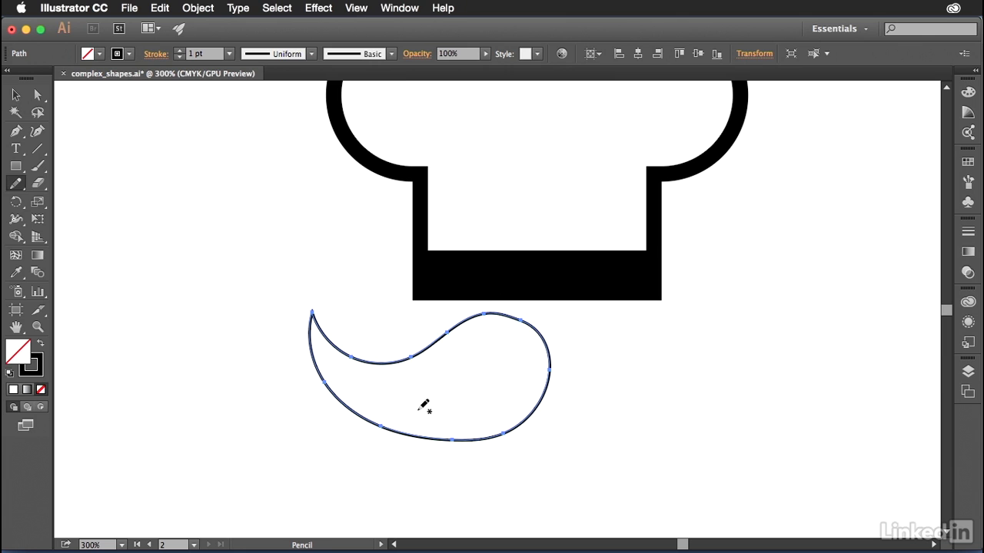
{"action": "key", "text": "Delete"}
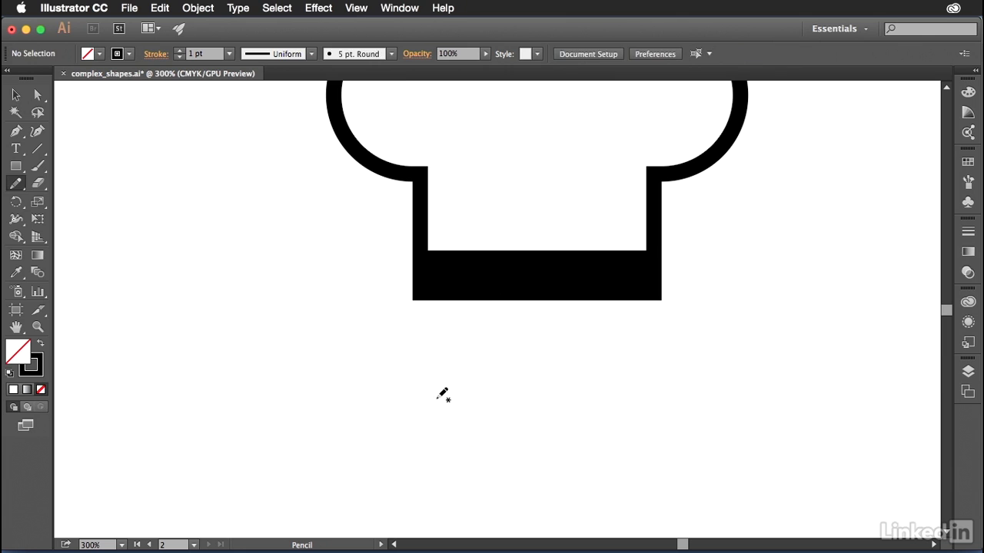
- Draw a narrower closed left moustache half with a pointed tip below the hat band and paste a copy in front of it
{"action": "mouse_move", "coordinate": [513, 324]}
{"action": "left_mouse_down"}
{"action": "mouse_move", "coordinate": [484, 318]}
{"action": "mouse_move", "coordinate": [449, 352]}
{"action": "mouse_move", "coordinate": [397, 369]}
{"action": "mouse_move", "coordinate": [361, 338]}
{"action": "mouse_move", "coordinate": [354, 316]}
{"action": "mouse_move", "coordinate": [360, 411]}
{"action": "mouse_move", "coordinate": [404, 441]}
{"action": "mouse_move", "coordinate": [474, 437]}
{"action": "mouse_move", "coordinate": [506, 409]}
{"action": "mouse_move", "coordinate": [524, 373]}
{"action": "mouse_move", "coordinate": [521, 329]}
{"action": "left_mouse_up"}
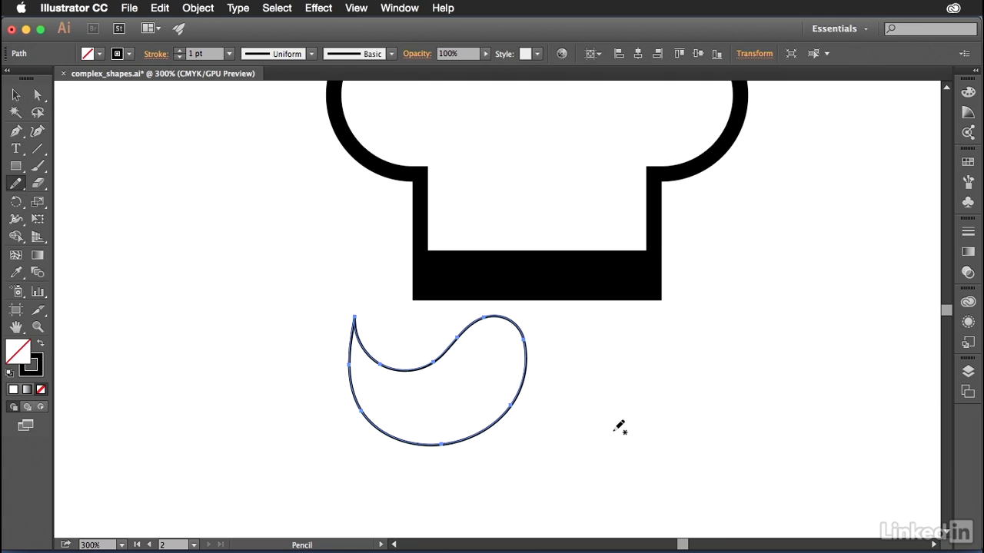
{"action": "key", "text": "super+minus"}
{"action": "key", "text": "super+minus"}
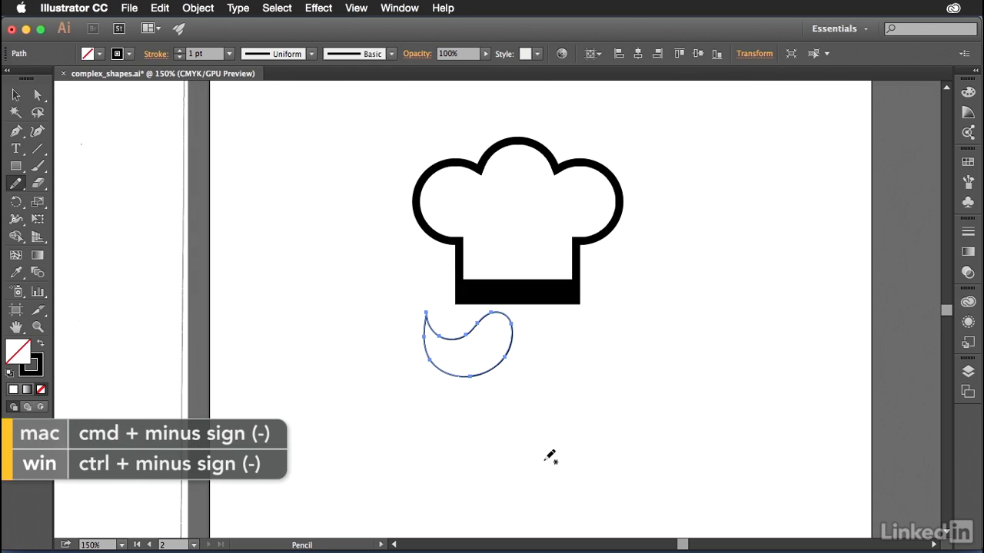
{"action": "left_click", "coordinate": [160, 10]}
{"action": "left_click", "coordinate": [172, 77]}
{"action": "left_click", "coordinate": [159, 9]}
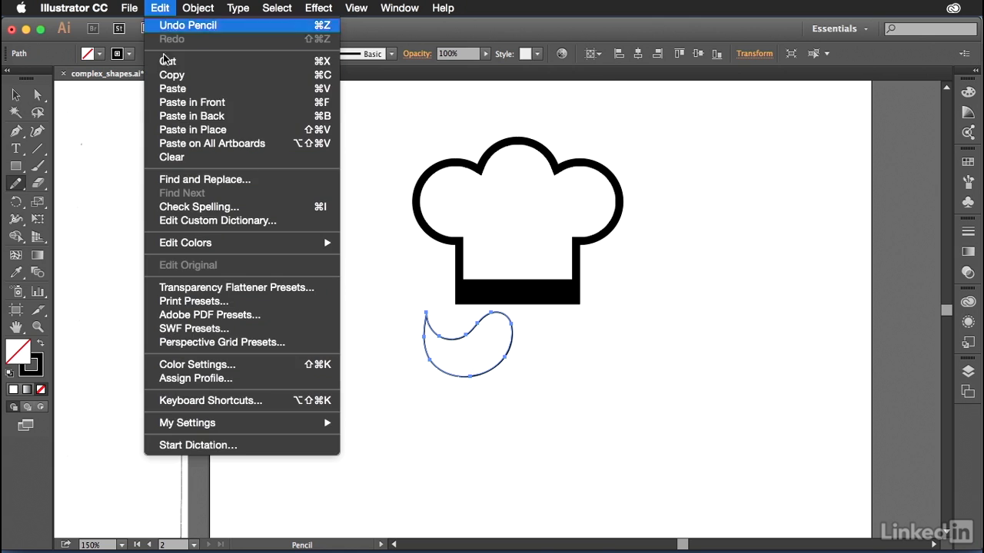
{"action": "left_click", "coordinate": [187, 102]}
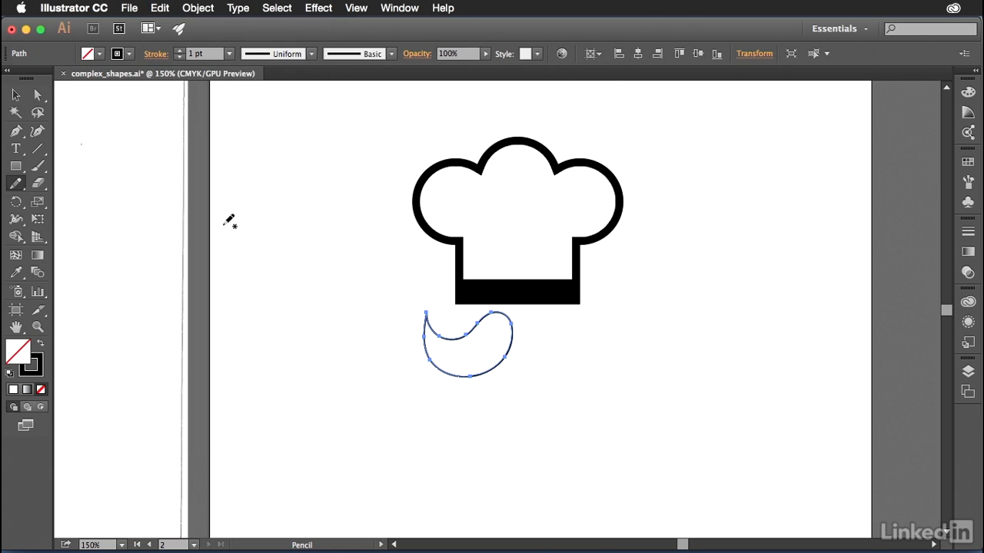
- Reflect the pasted moustache copy across the vertical axis and move it sideways until it touches the original half
{"action": "left_click", "coordinate": [17, 95]}
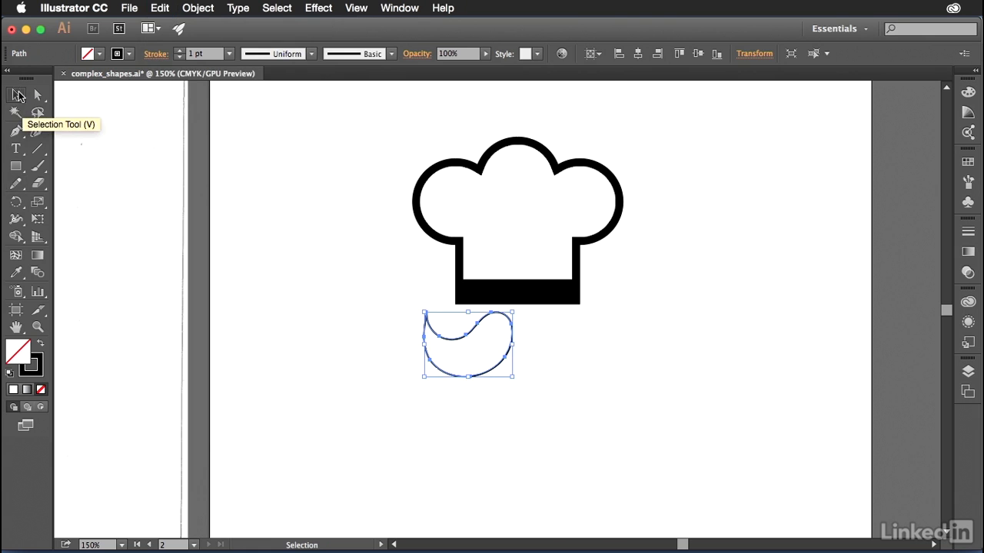
{"action": "right_click", "coordinate": [498, 369]}
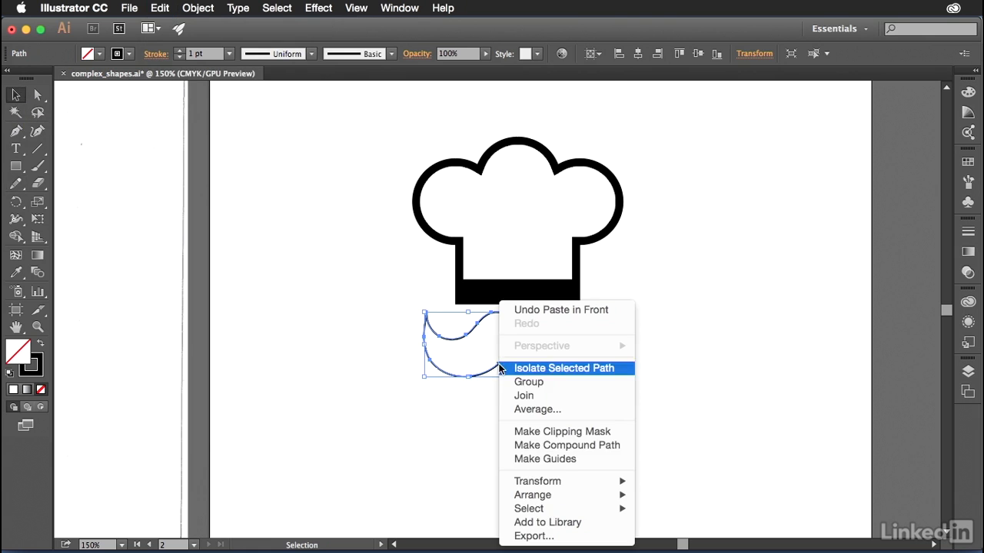
{"action": "mouse_move", "coordinate": [550, 486]}
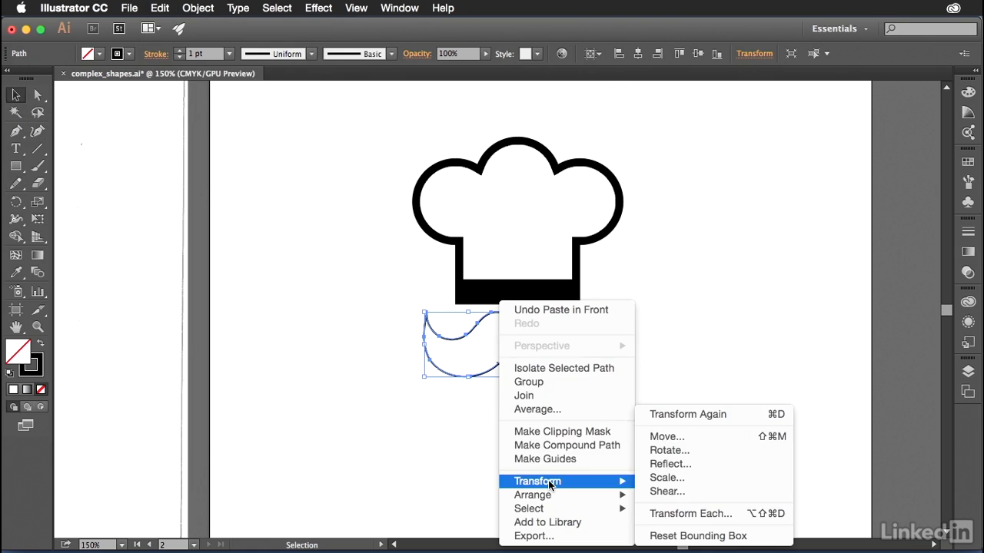
{"action": "left_click", "coordinate": [693, 464]}
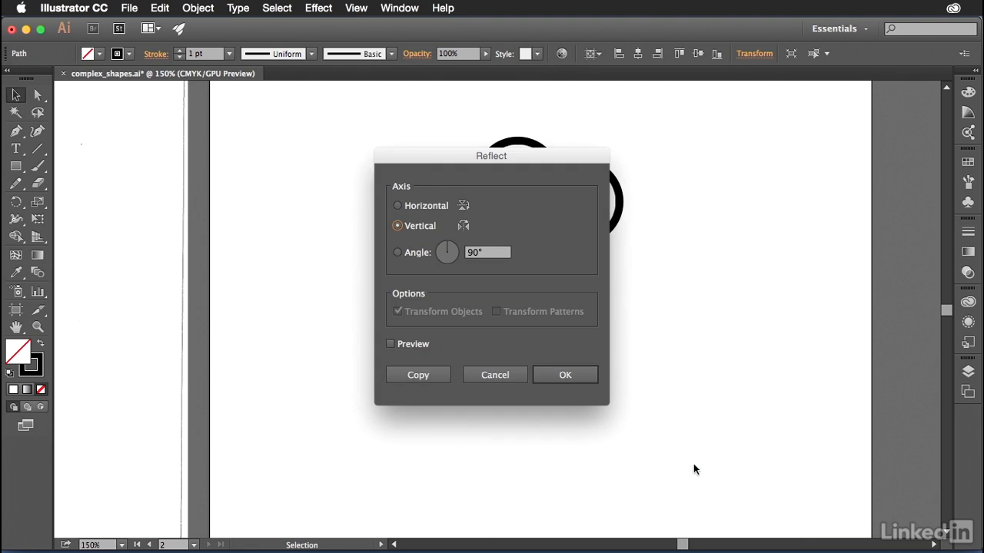
{"action": "left_click_drag", "start_coordinate": [518, 169], "coordinate": [813, 196]}
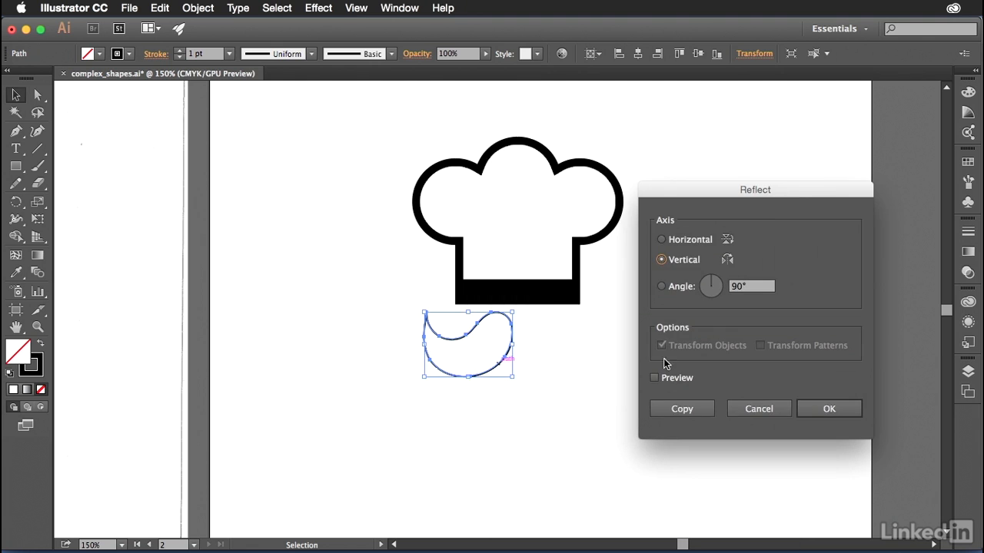
{"action": "left_click", "coordinate": [653, 377]}
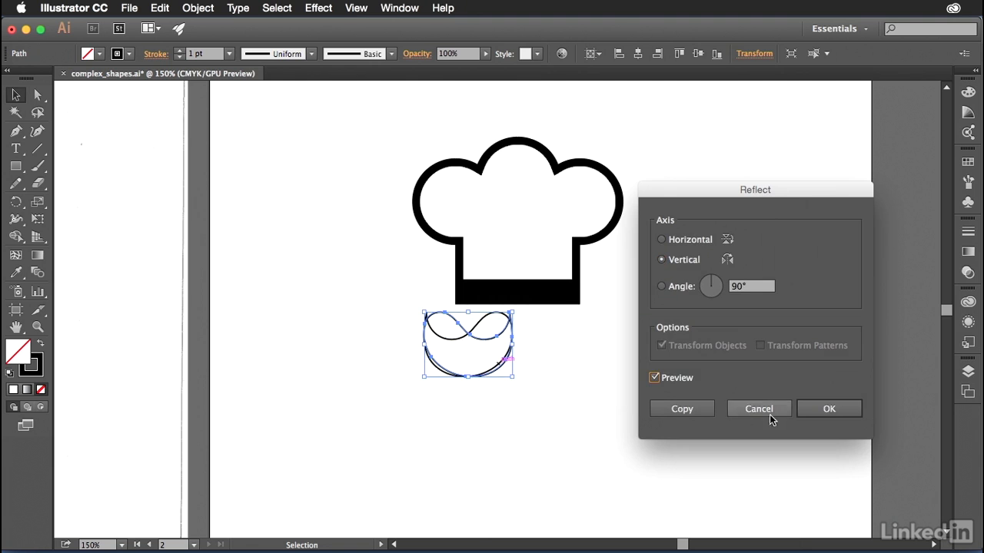
{"action": "left_click", "coordinate": [819, 414]}
{"action": "left_click_drag", "start_coordinate": [485, 345], "coordinate": [568, 357]}
{"action": "left_click", "coordinate": [569, 360]}
- Swap the fill and stroke of both moustache halves to give them a black fill and no stroke
{"action": "left_click_drag", "start_coordinate": [406, 371], "coordinate": [393, 376]}
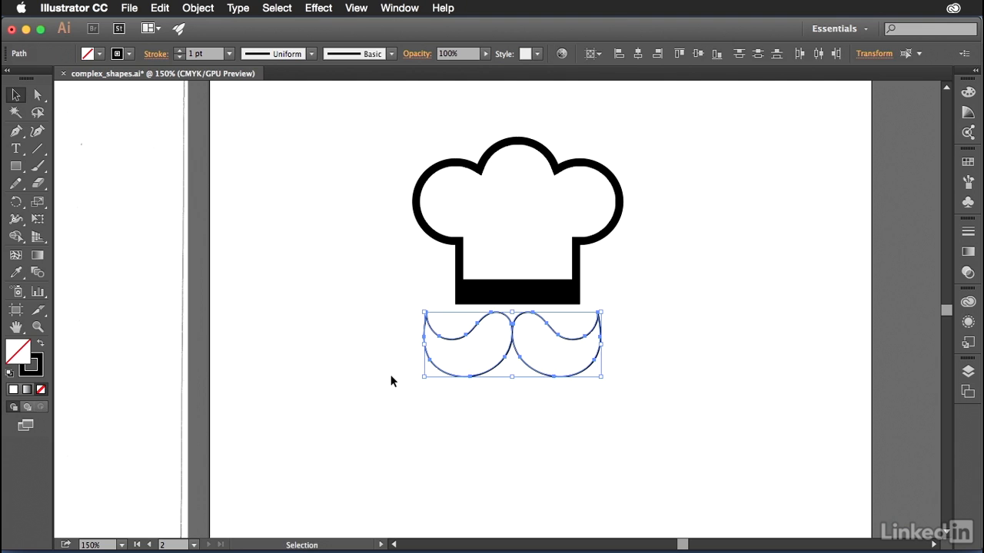
{"action": "left_click", "coordinate": [42, 341]}
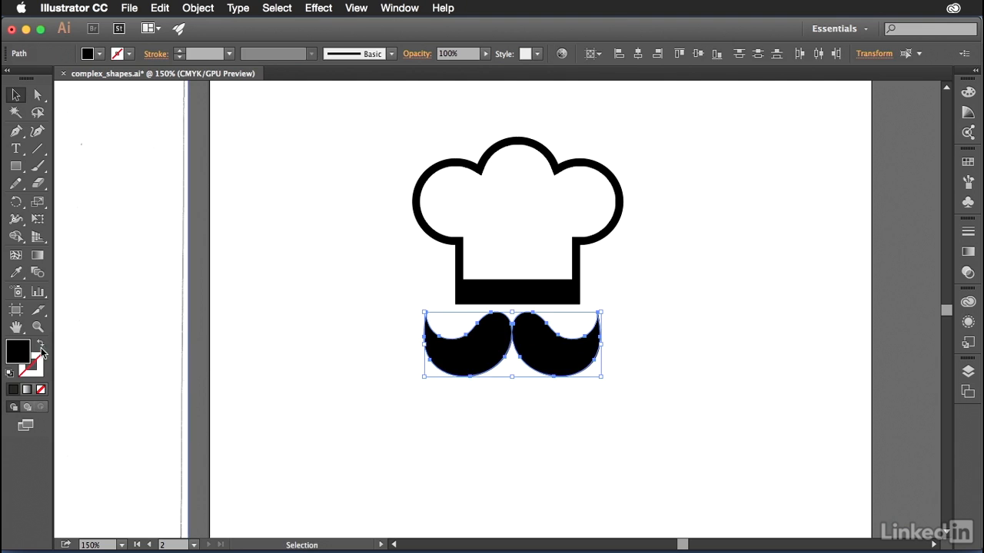
{"action": "left_click", "coordinate": [282, 288]}
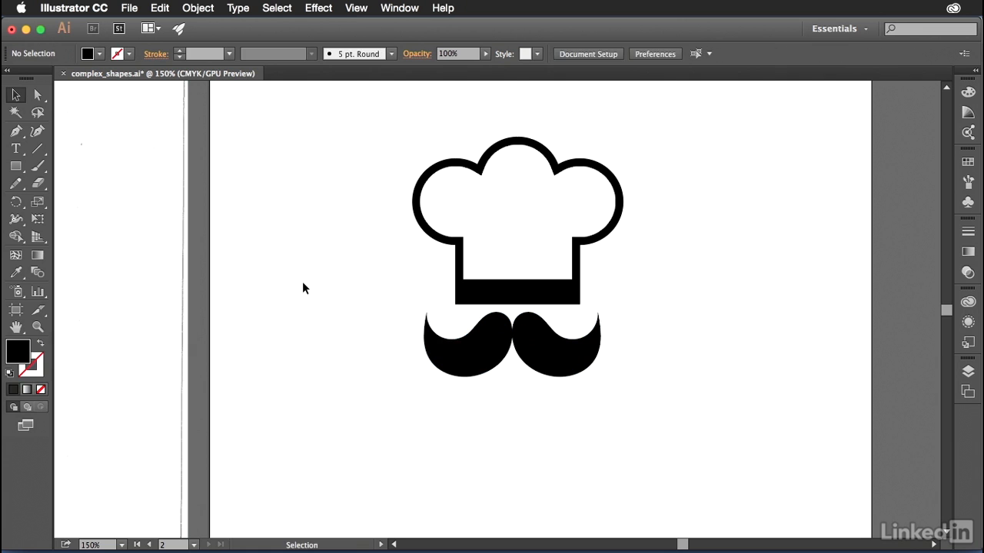
- Compare the hat and moustache artwork with the pencil sketch on the neighbouring artboard and examine it close up
{"action": "key", "text": "super+minus"}
{"action": "key", "text": "super+minus"}
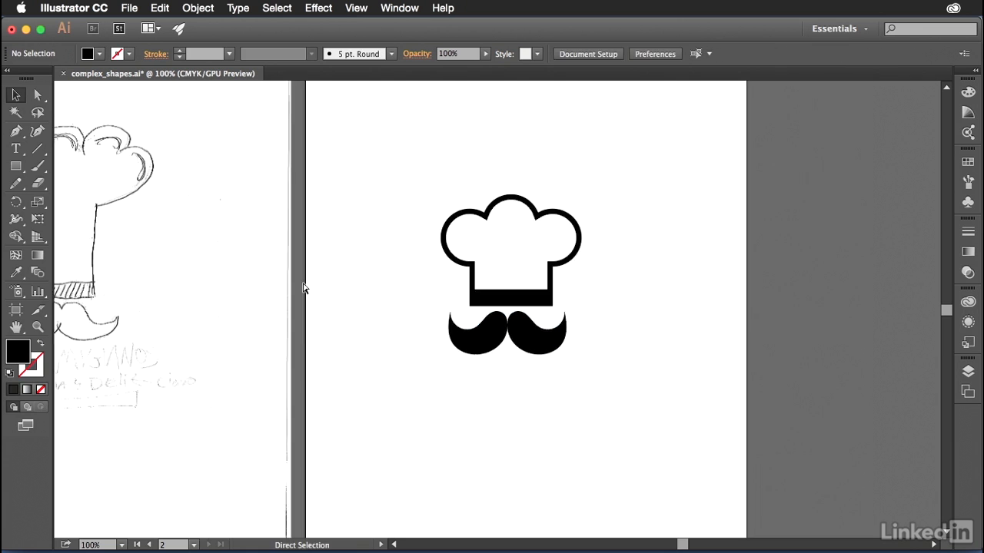
{"action": "left_click_drag", "start_coordinate": [622, 357], "coordinate": [766, 390]}
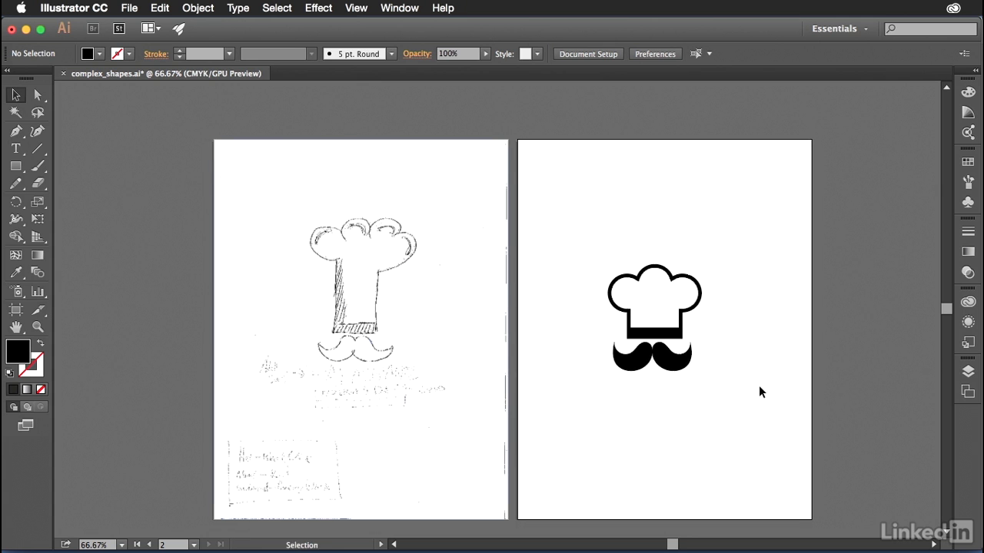
{"action": "key", "text": "super+plus"}
{"action": "key", "text": "super+plus"}
{"action": "key", "text": "super+plus"}
{"action": "left_click_drag", "start_coordinate": [766, 382], "coordinate": [448, 399]}
{"action": "left_click_drag", "start_coordinate": [664, 350], "coordinate": [509, 328]}
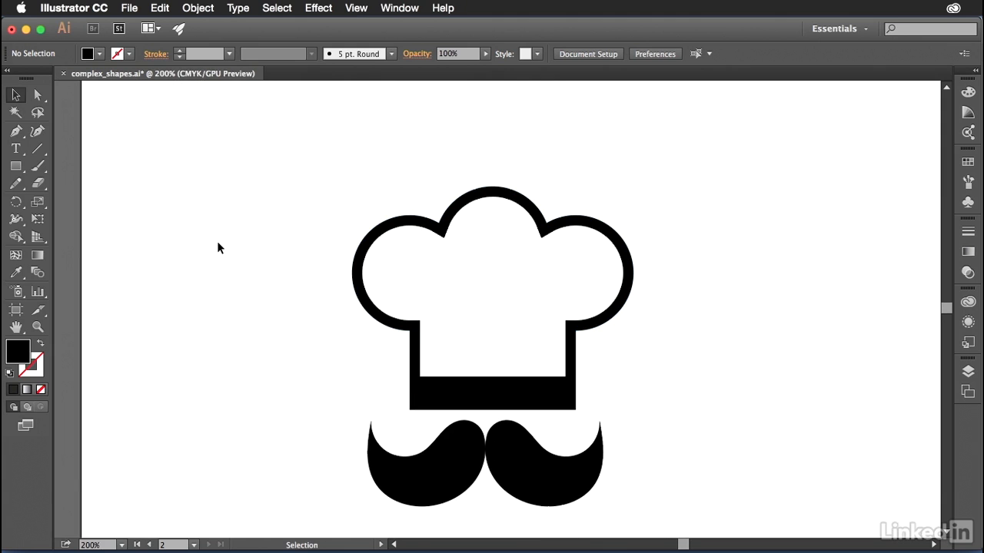
- Activate the Pen tool and set the fill to None
{"action": "key", "text": "p"}
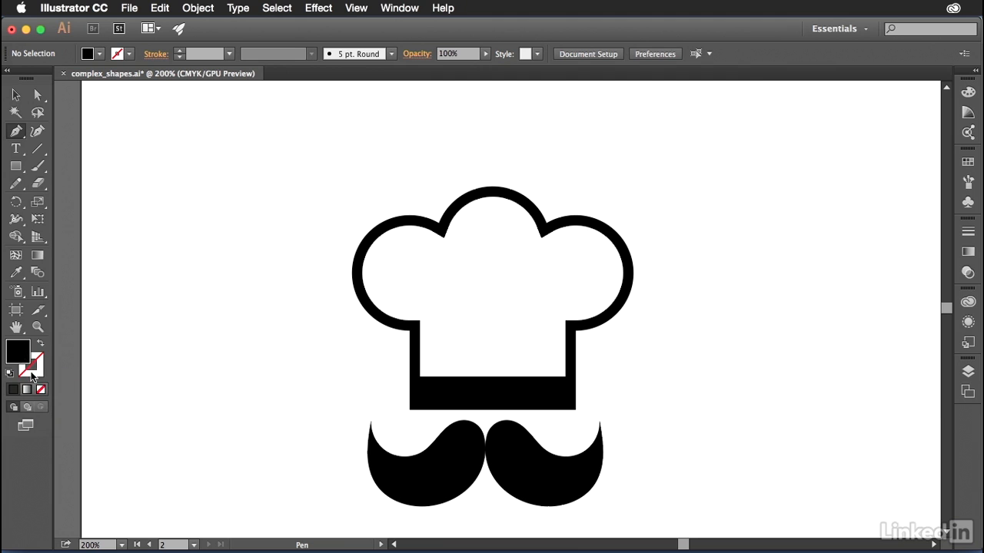
{"action": "left_click", "coordinate": [42, 390]}
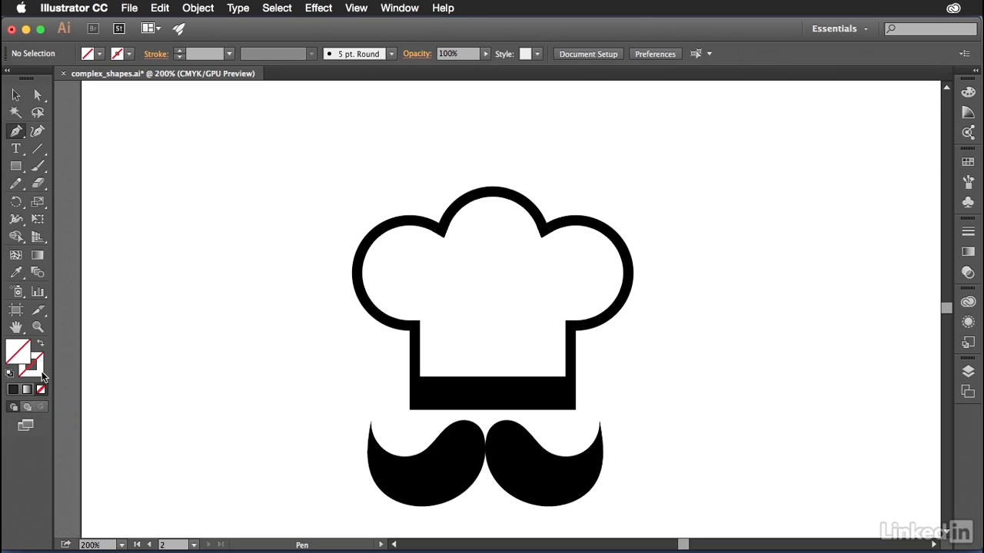
{"action": "left_click", "coordinate": [42, 372]}
{"action": "left_click", "coordinate": [19, 350]}
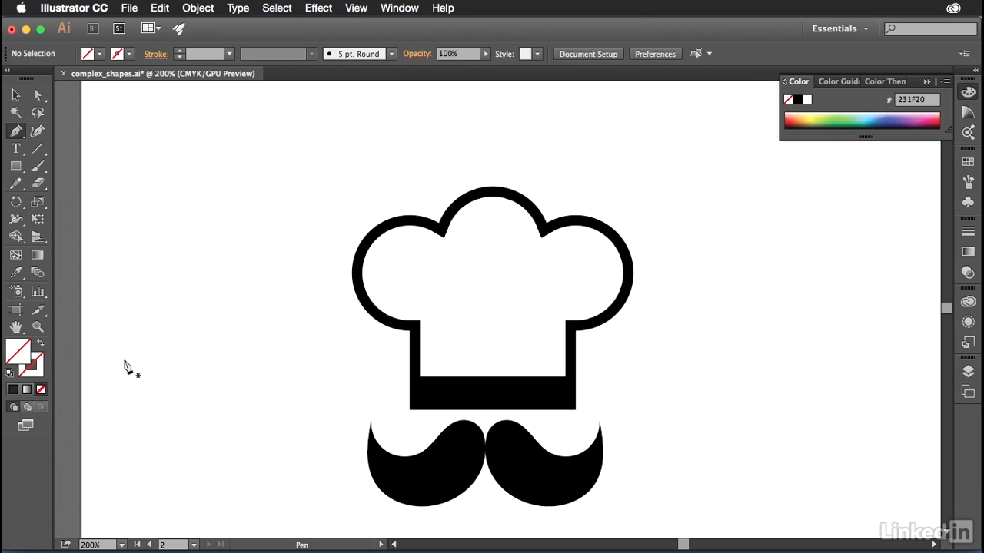
{"action": "left_click", "coordinate": [925, 82]}
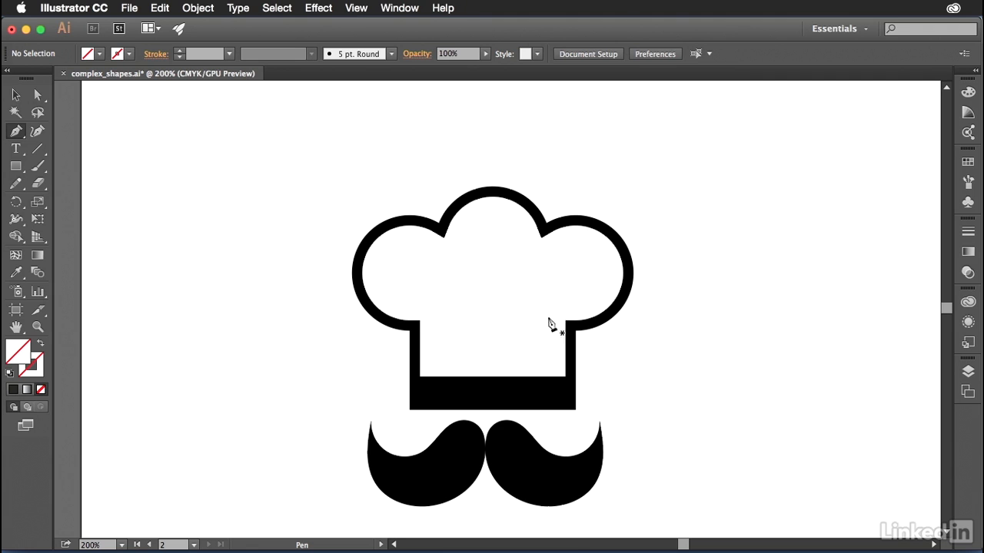
- Draw a thin closed triangle about 6.5 pt wide and 36.5 pt tall along the inner left edge of the hat's base
{"action": "left_click", "coordinate": [426, 319]}
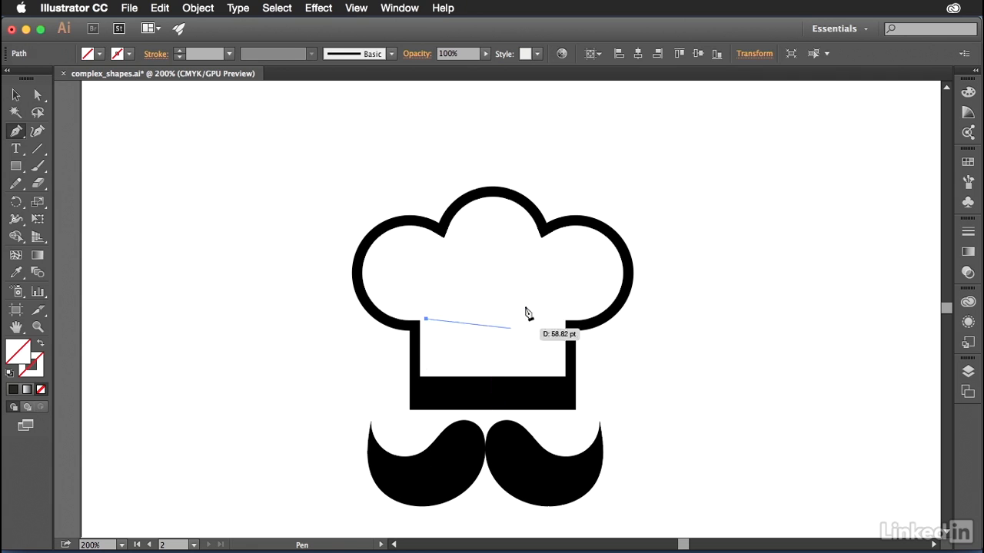
{"action": "left_click", "coordinate": [427, 374], "text": "shift"}
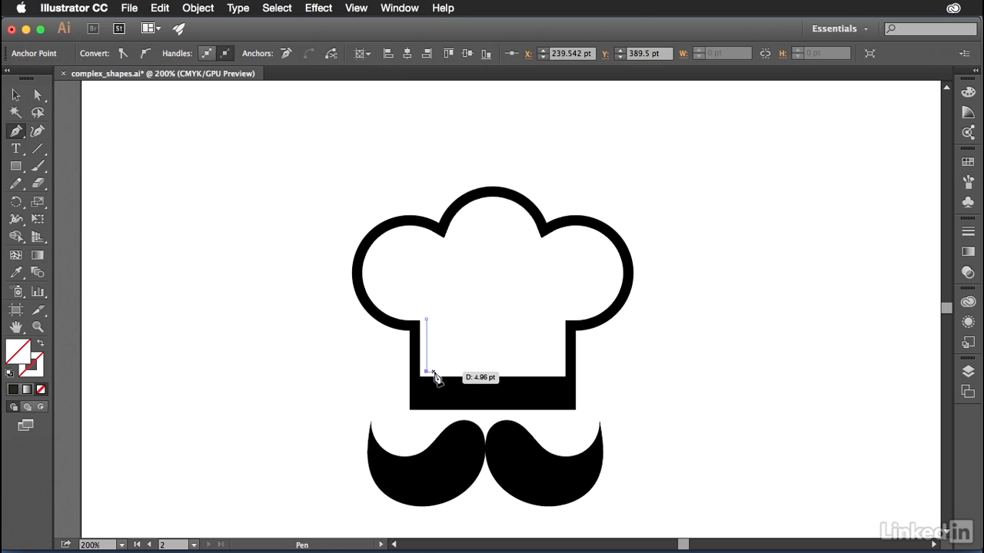
{"action": "left_click", "coordinate": [435, 372]}
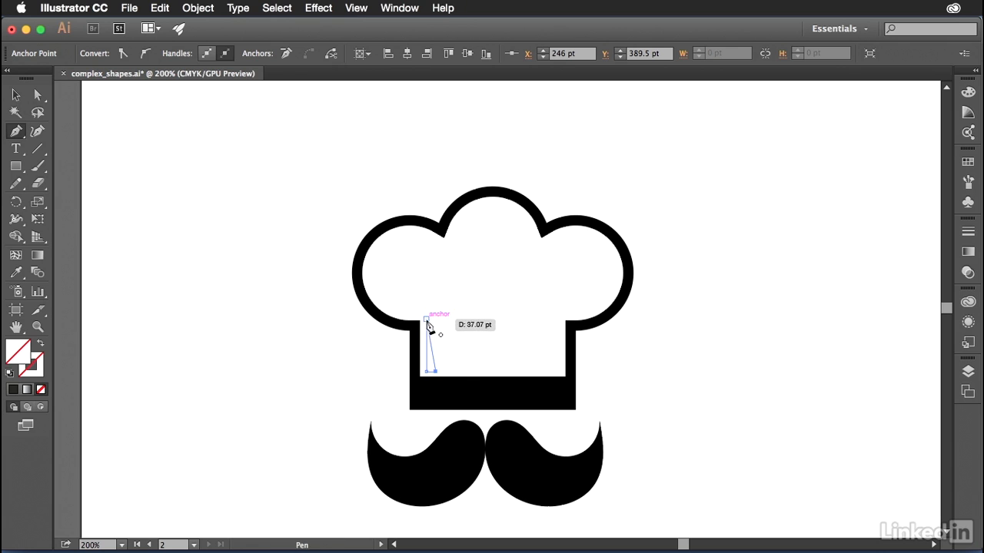
{"action": "left_click", "coordinate": [428, 322]}
{"action": "key", "text": "super"}
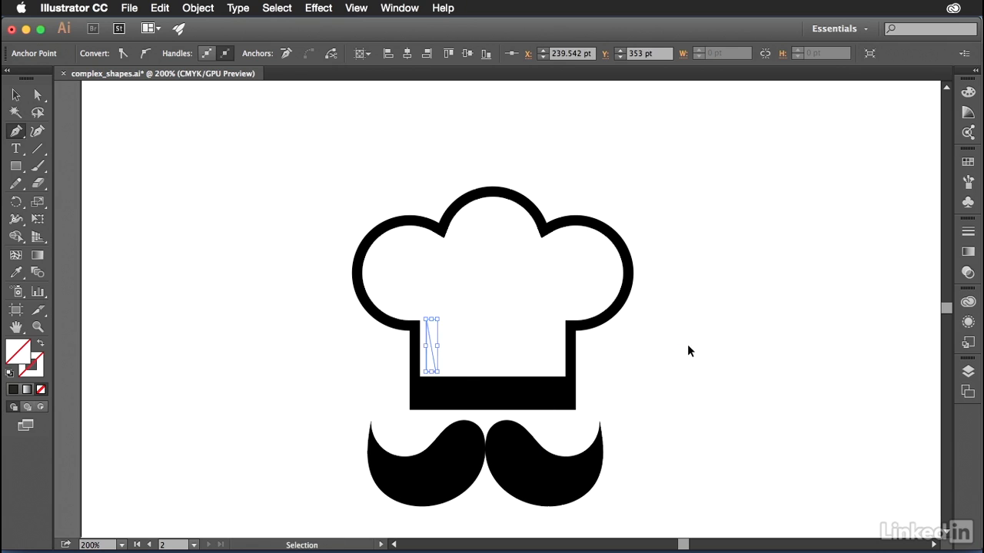
{"action": "left_click", "coordinate": [687, 351], "text": "super"}
- Fill the thin triangle in the hat's base with the lightest gray swatch next to white, then deselect it
{"action": "key", "text": "v"}
{"action": "left_click", "coordinate": [431, 346]}
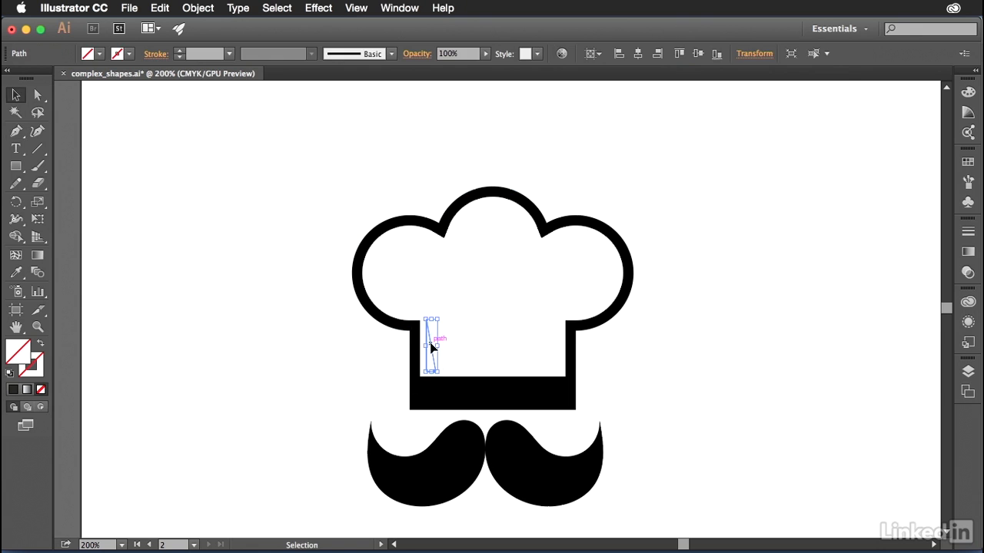
{"action": "left_click", "coordinate": [968, 163]}
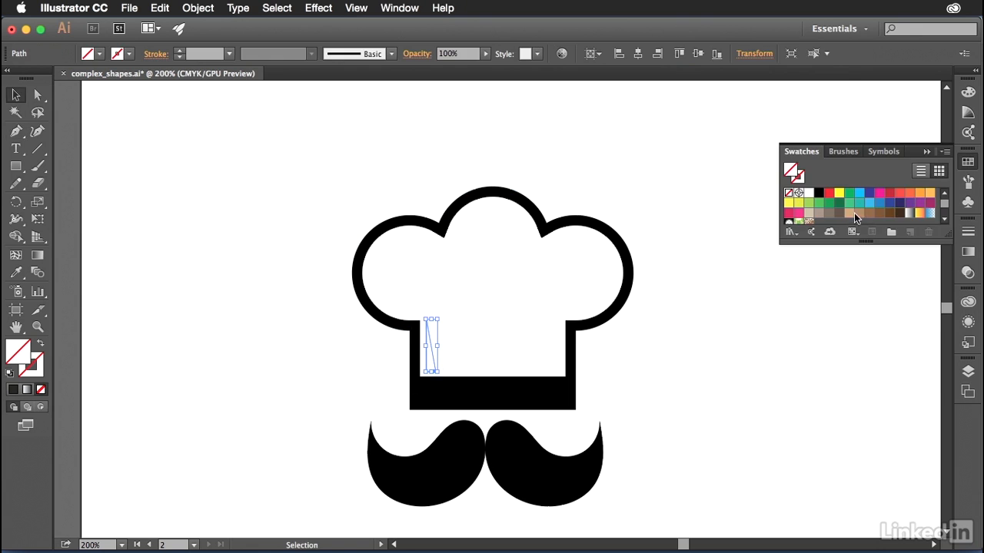
{"action": "left_click_drag", "start_coordinate": [897, 243], "coordinate": [886, 292]}
{"action": "left_click", "coordinate": [887, 237]}
{"action": "left_click", "coordinate": [726, 333]}
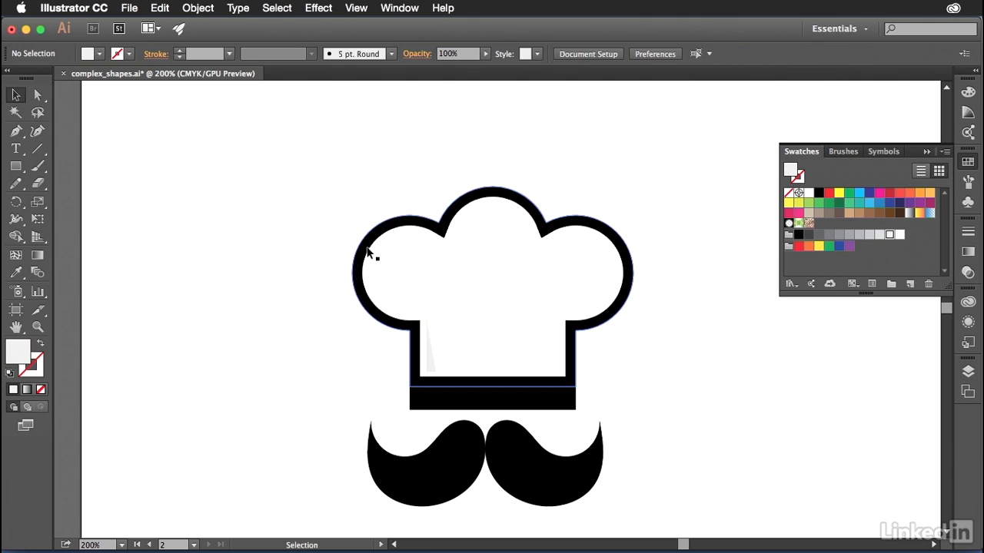
- Draw a closed light gray crescent about 42 by 36 pt with the Pen tool, following the inside of the hat's left lobe
{"action": "key", "text": "p"}
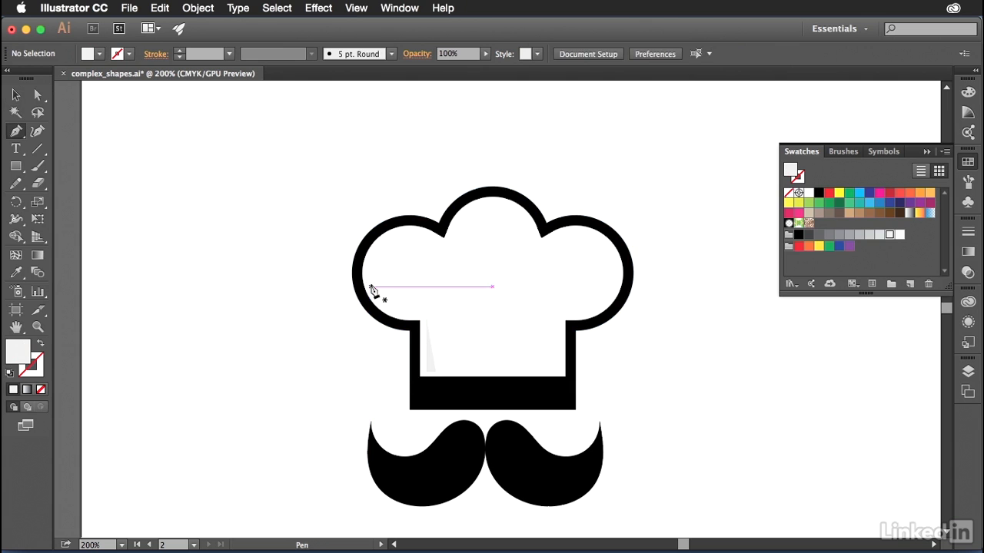
{"action": "left_click", "coordinate": [371, 286]}
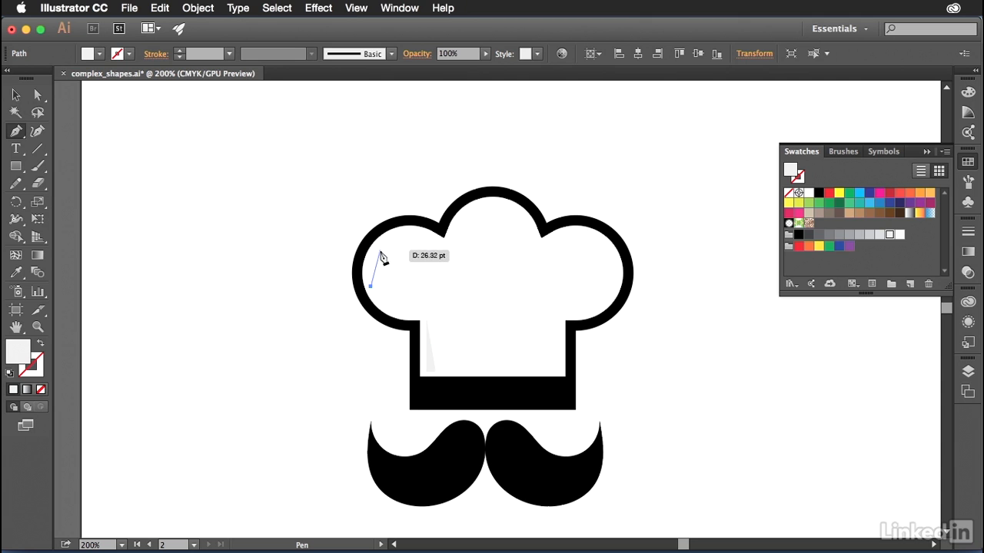
{"action": "left_click_drag", "start_coordinate": [362, 258], "coordinate": [398, 243]}
{"action": "key", "text": "super+z"}
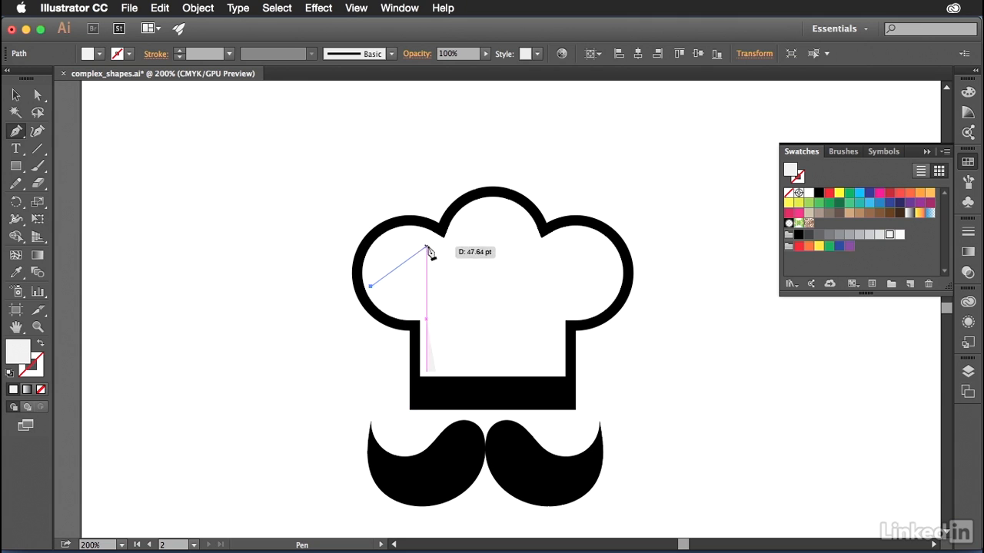
{"action": "left_click_drag", "start_coordinate": [431, 241], "coordinate": [497, 265]}
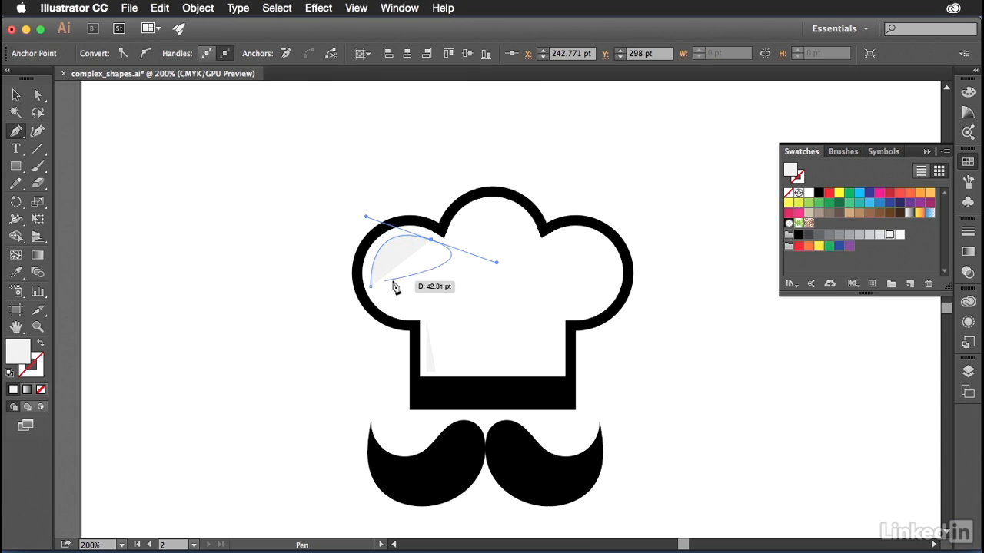
{"action": "left_click", "coordinate": [431, 240], "text": "alt"}
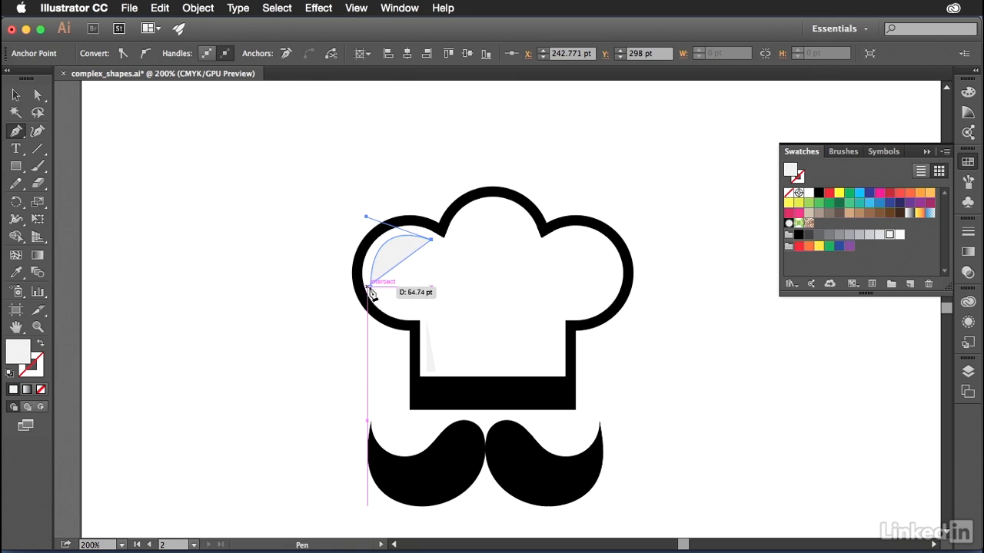
{"action": "left_click_drag", "start_coordinate": [371, 286], "coordinate": [364, 347]}
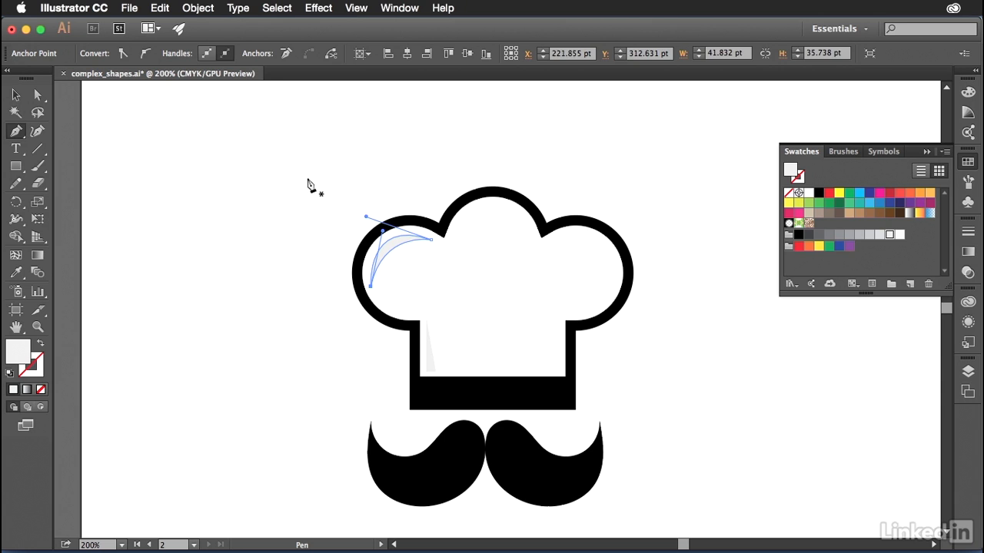
{"action": "key", "text": "super"}
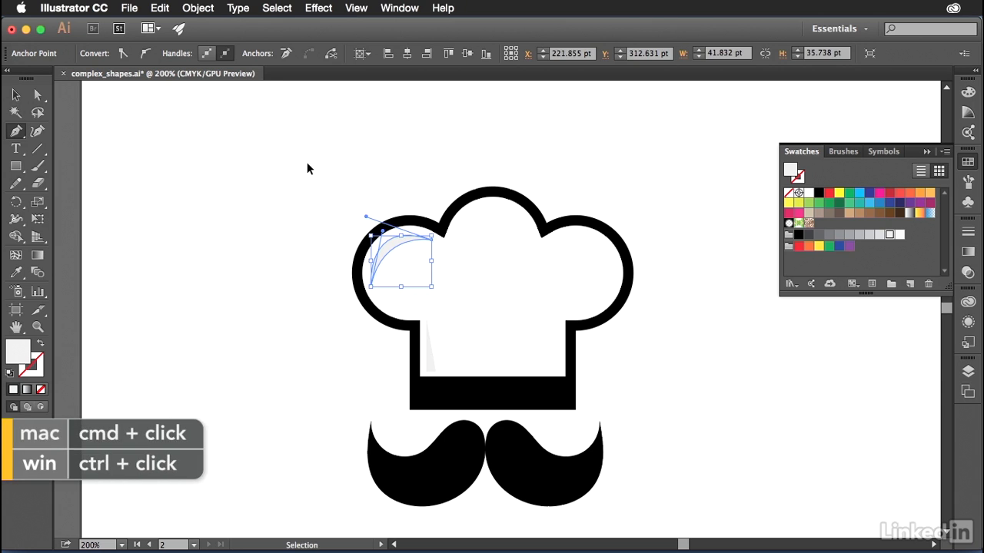
{"action": "left_click", "coordinate": [306, 161], "text": "super"}
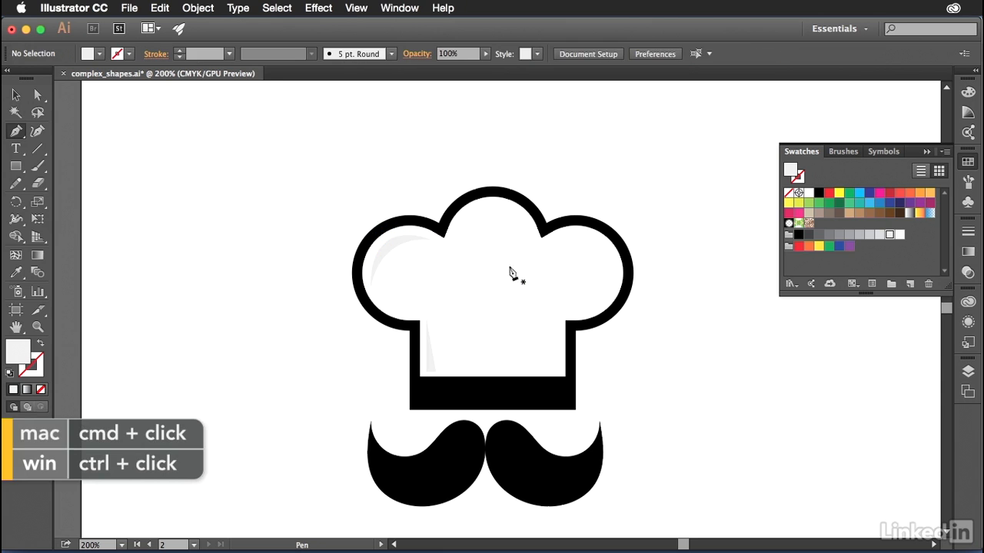
- Draw a closed light gray crescent about 54.5 by 18 pt under the arch of the hat's middle lobe
{"action": "left_click", "coordinate": [455, 236]}
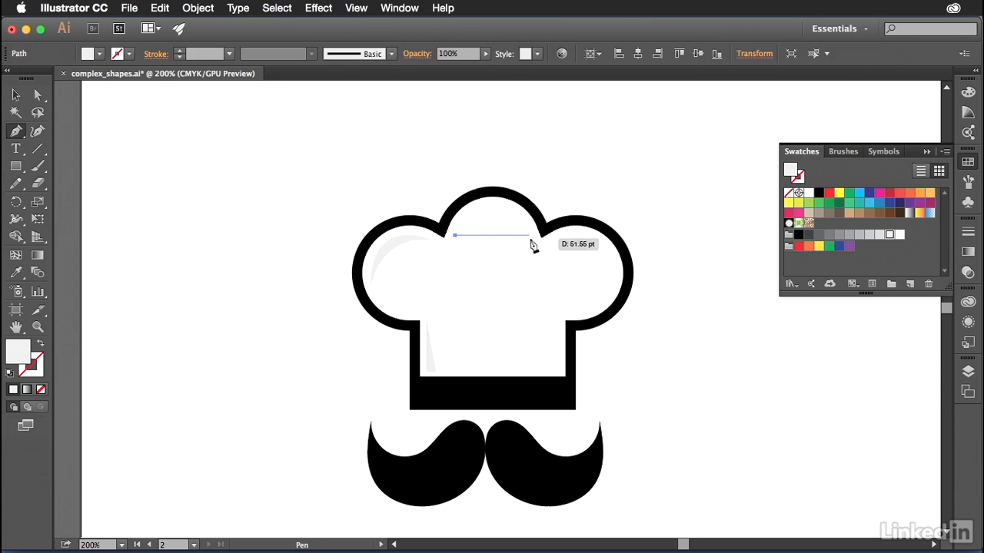
{"action": "left_click_drag", "start_coordinate": [534, 236], "coordinate": [580, 295]}
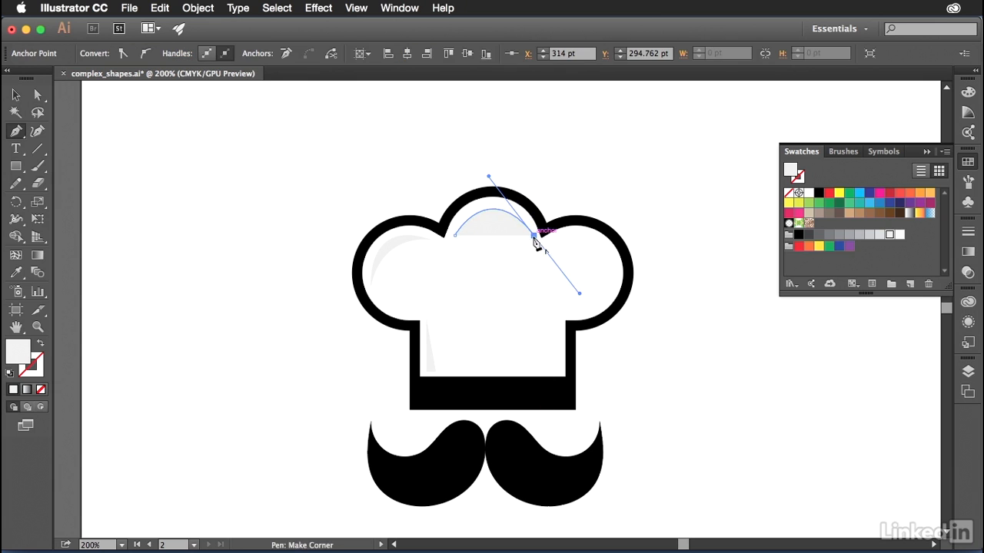
{"action": "left_click_drag", "start_coordinate": [455, 236], "coordinate": [416, 279]}
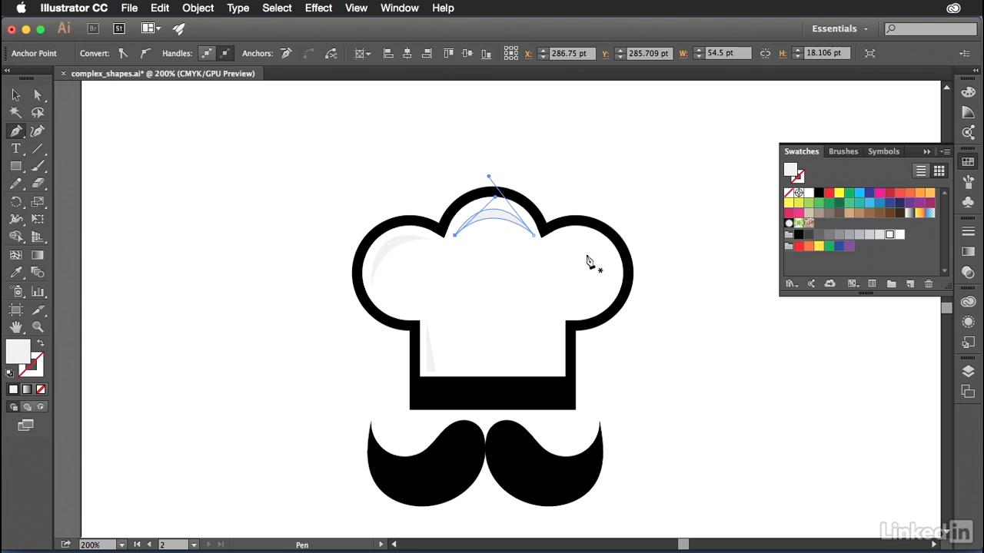
{"action": "left_click", "coordinate": [656, 202], "text": "super"}
- Draw a closed light gray crescent about 32 by 50 pt following the inside of the hat's right lobe
{"action": "left_click", "coordinate": [554, 241]}
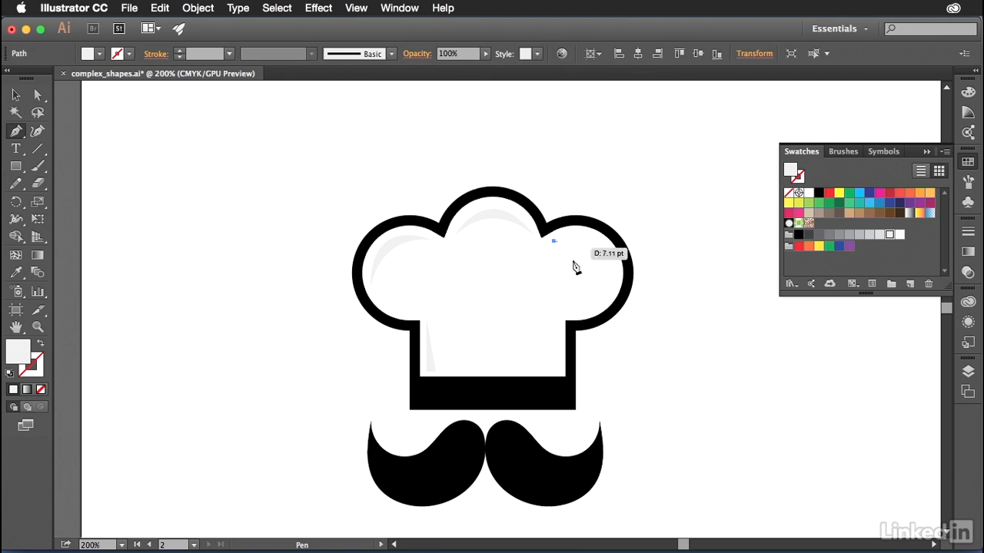
{"action": "left_click_drag", "start_coordinate": [579, 313], "coordinate": [523, 394]}
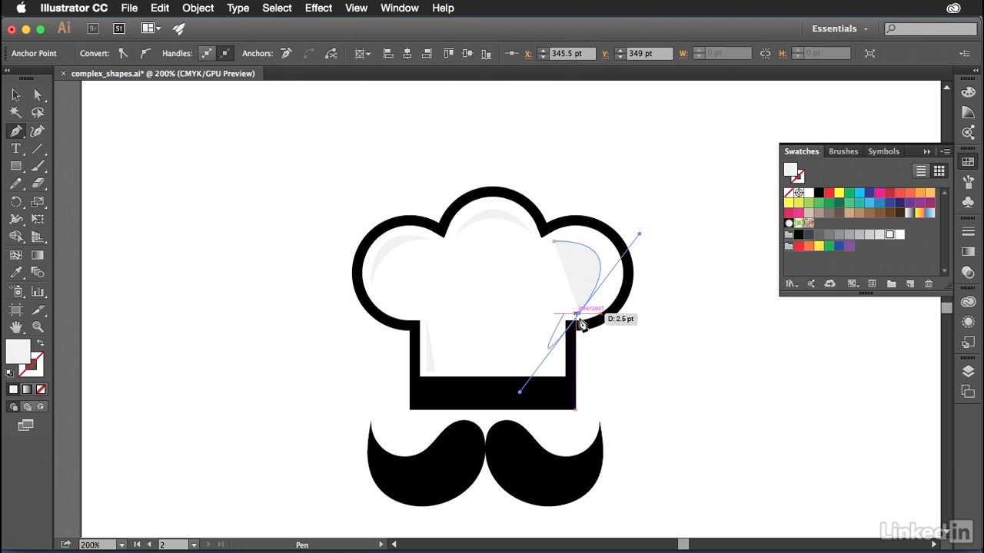
{"action": "left_click", "coordinate": [579, 313]}
{"action": "left_click_drag", "start_coordinate": [554, 242], "coordinate": [487, 229]}
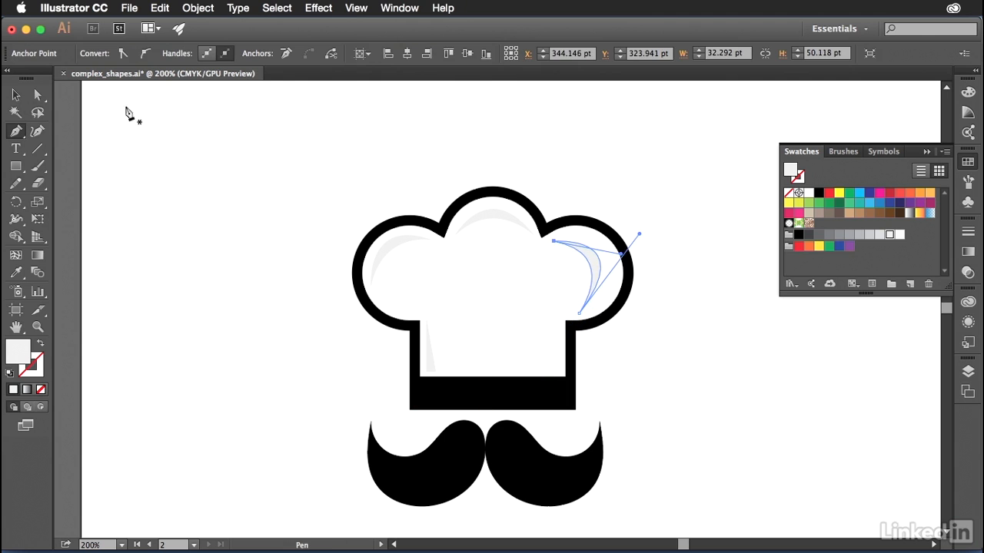
{"action": "left_click", "coordinate": [15, 95]}
{"action": "left_click", "coordinate": [730, 215]}
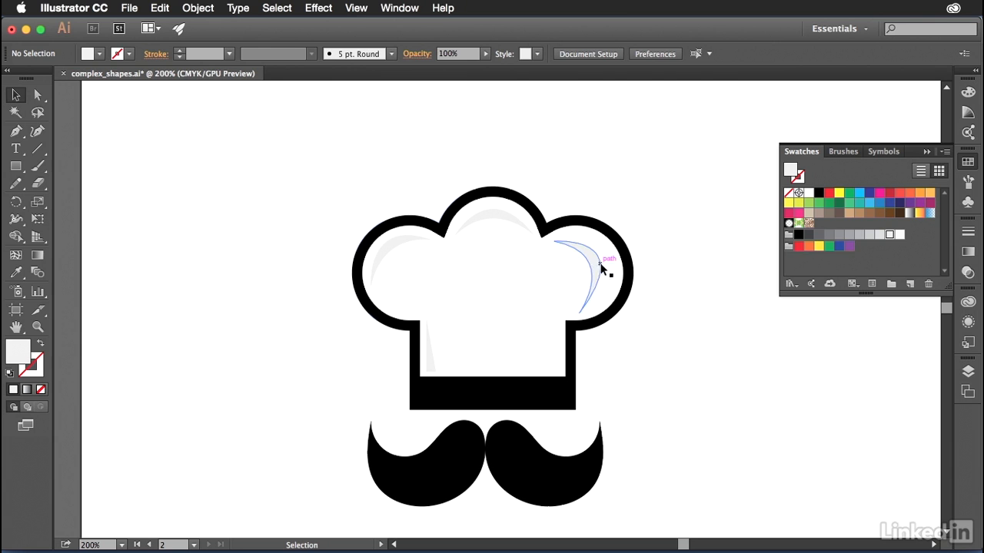
- Move the right crescent about 8 pt outward and the middle crescent slightly up, closer to the hat's outline
{"action": "left_click_drag", "start_coordinate": [598, 265], "coordinate": [610, 268]}
{"action": "mouse_move", "coordinate": [489, 214]}
{"action": "left_mouse_down"}
{"action": "mouse_move", "coordinate": [519, 206]}
{"action": "mouse_move", "coordinate": [506, 208]}
{"action": "left_mouse_up"}
{"action": "left_click", "coordinate": [594, 157]}
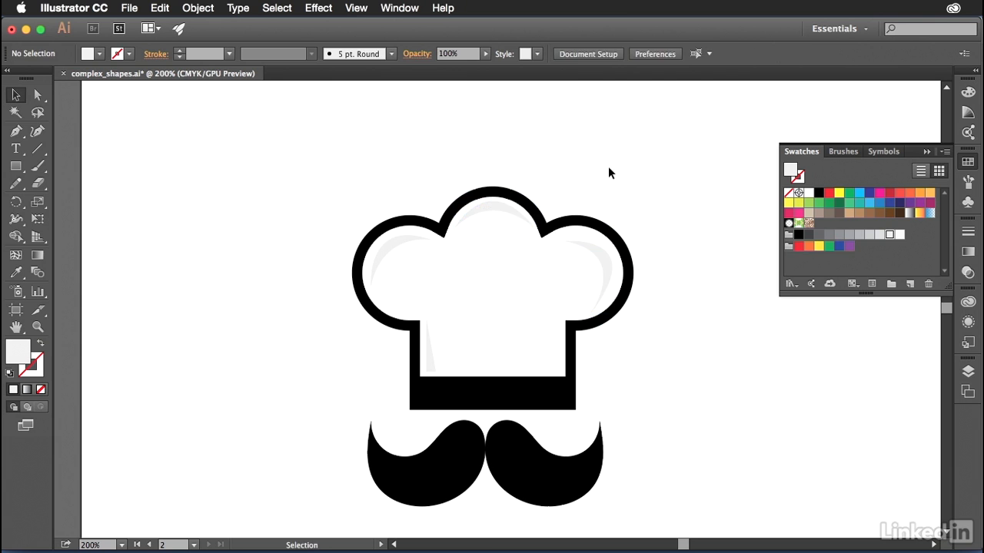
- Reshape the outer curve of the right lobe's crescent by adjusting the direction handle of its lower anchor point
{"action": "key", "text": "a"}
{"action": "left_click", "coordinate": [603, 263]}
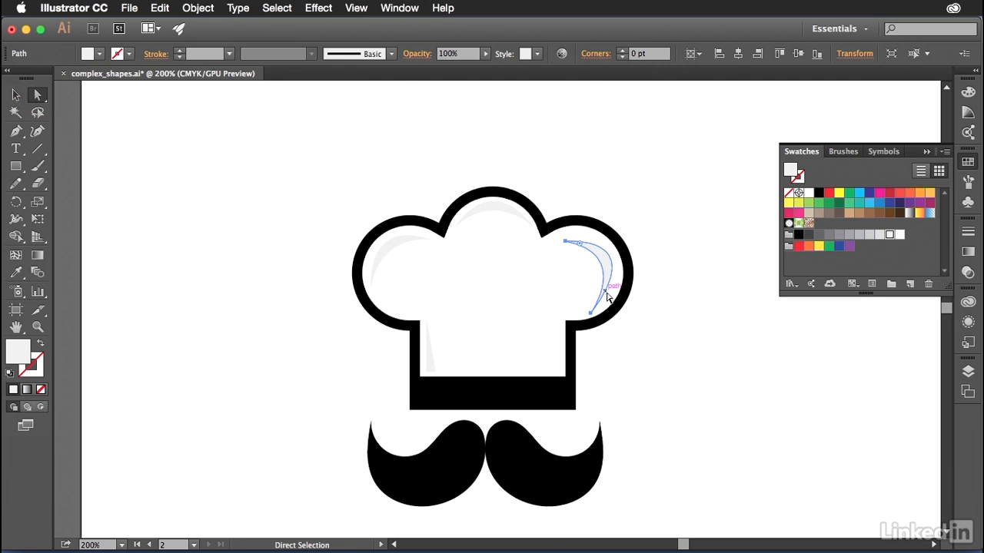
{"action": "left_click", "coordinate": [598, 315]}
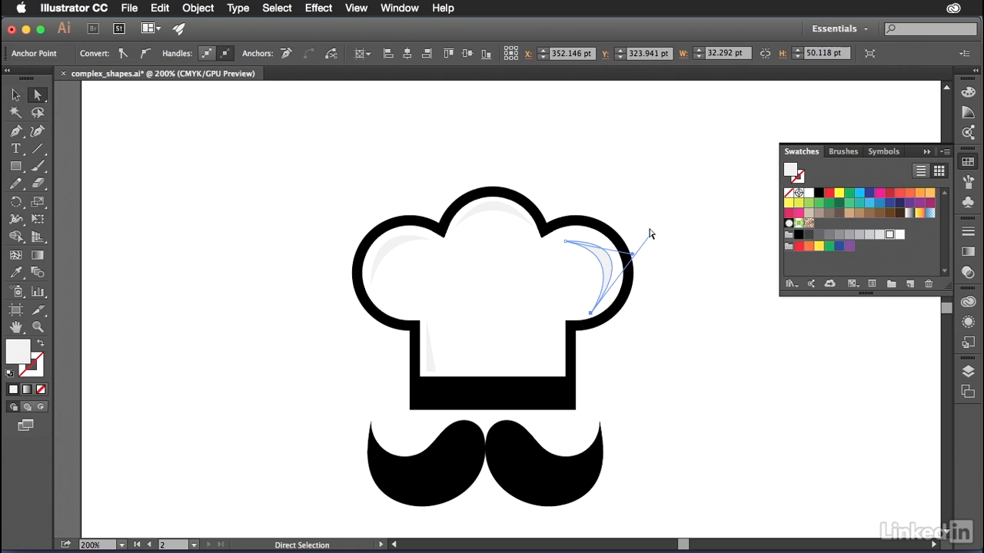
{"action": "left_click_drag", "start_coordinate": [651, 235], "coordinate": [606, 257]}
{"action": "left_click", "coordinate": [707, 300]}
{"action": "left_click", "coordinate": [668, 257]}
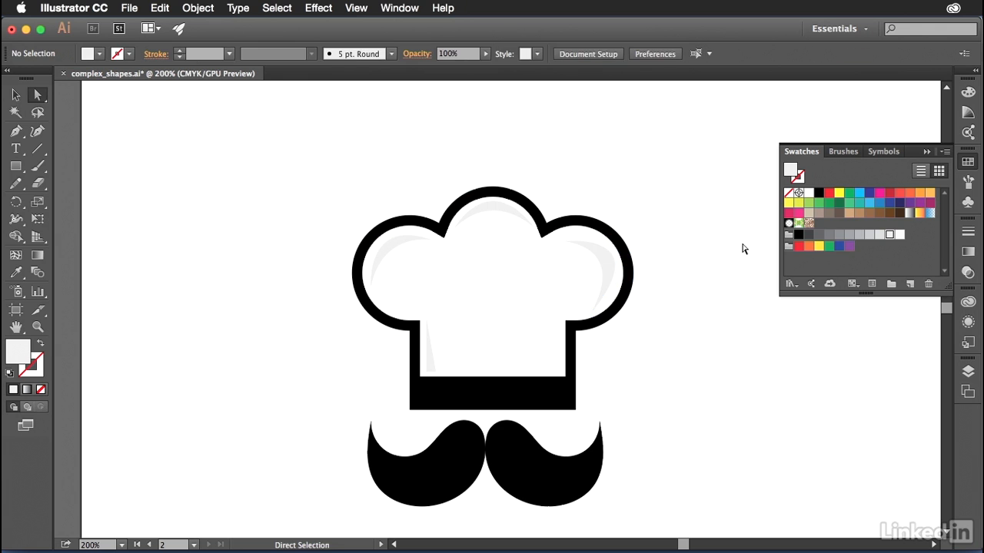
- Compare the shaded hat and moustache with the pencil sketch on the neighbouring artboard
{"action": "key", "text": "super+minus"}
{"action": "key", "text": "super+minus"}
{"action": "key", "text": "super+minus"}
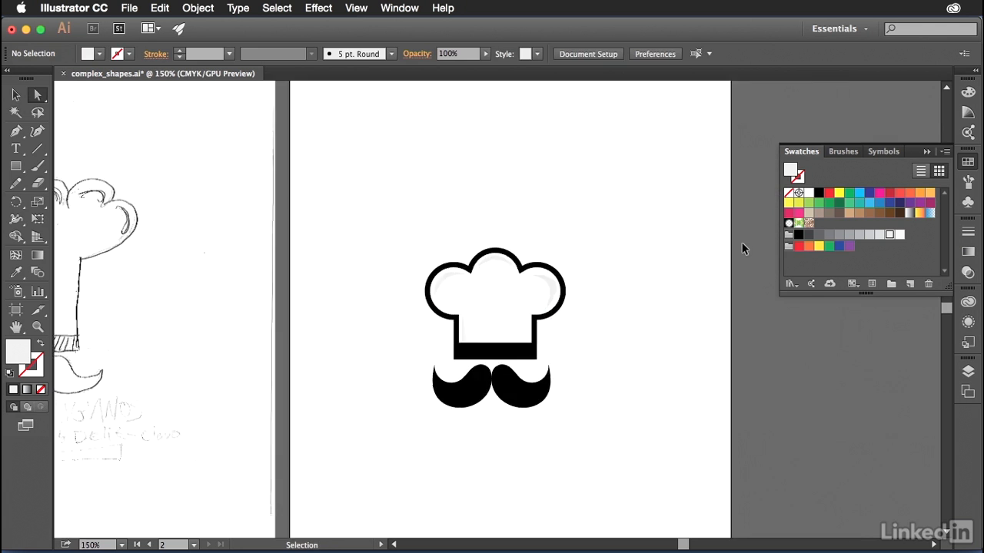
{"action": "left_click_drag", "start_coordinate": [572, 343], "coordinate": [661, 327]}
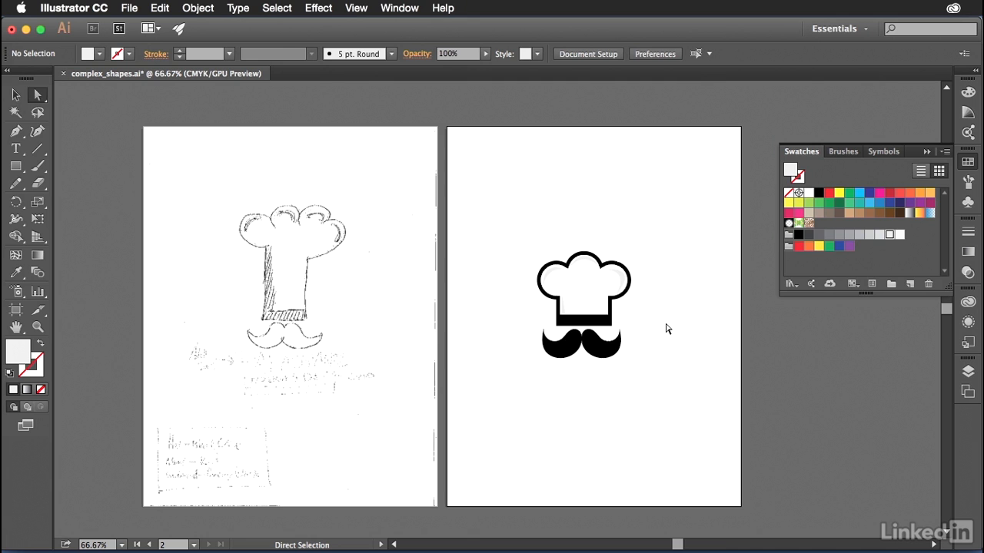